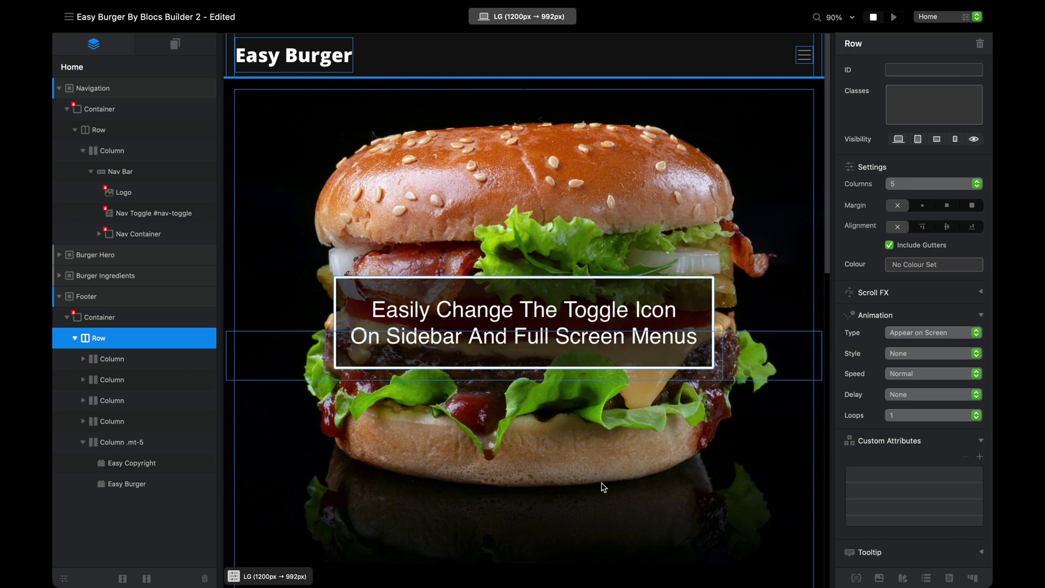
Step: Delete the Easy Burger button from the footer column, then open and close Project Settings
{"action": "scroll", "coordinate": [602, 483], "scroll_direction": "down", "scroll_amount": 10}
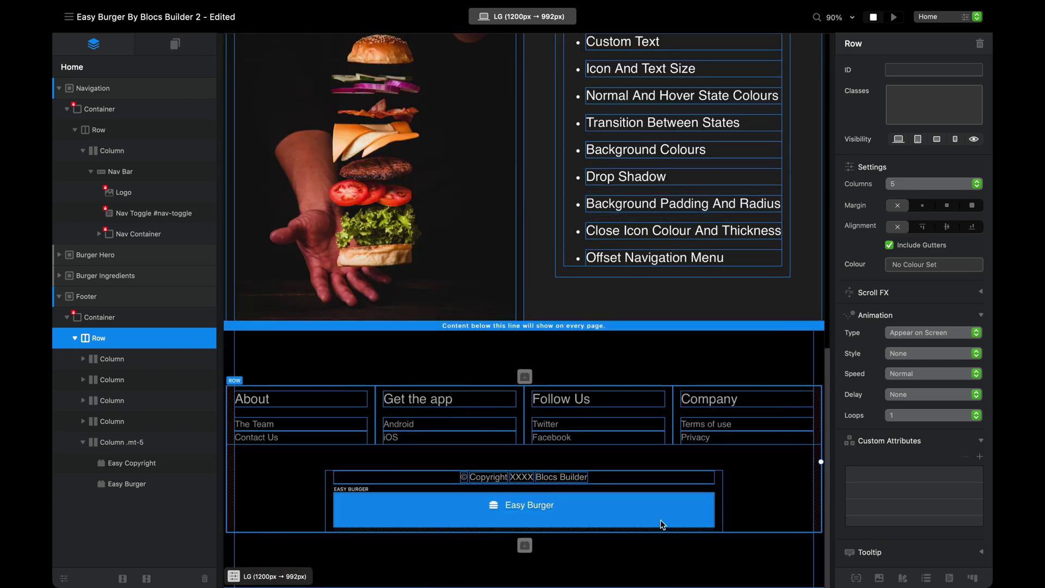
{"action": "left_click", "coordinate": [593, 511]}
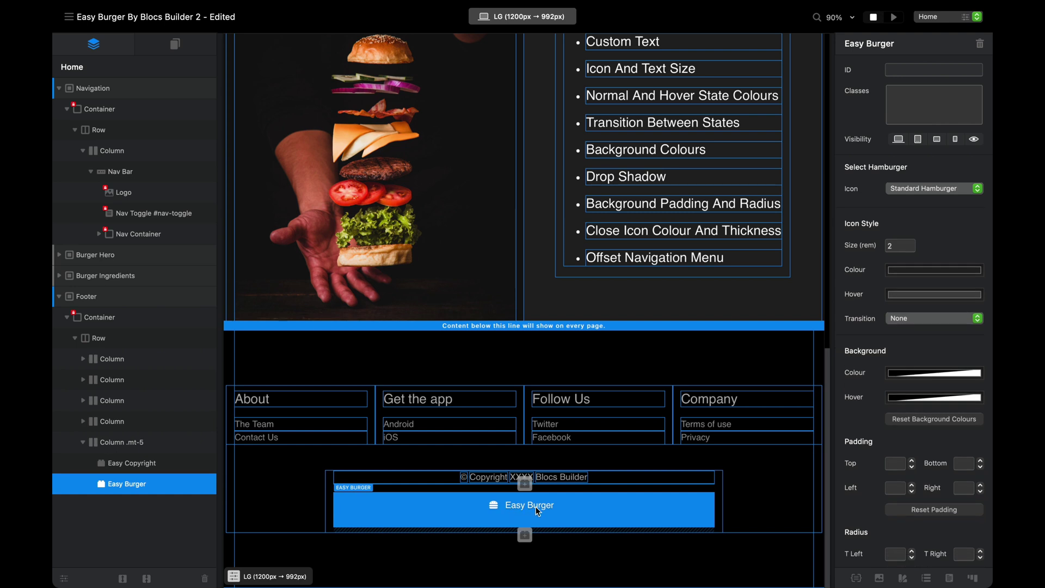
{"action": "key", "text": "Delete"}
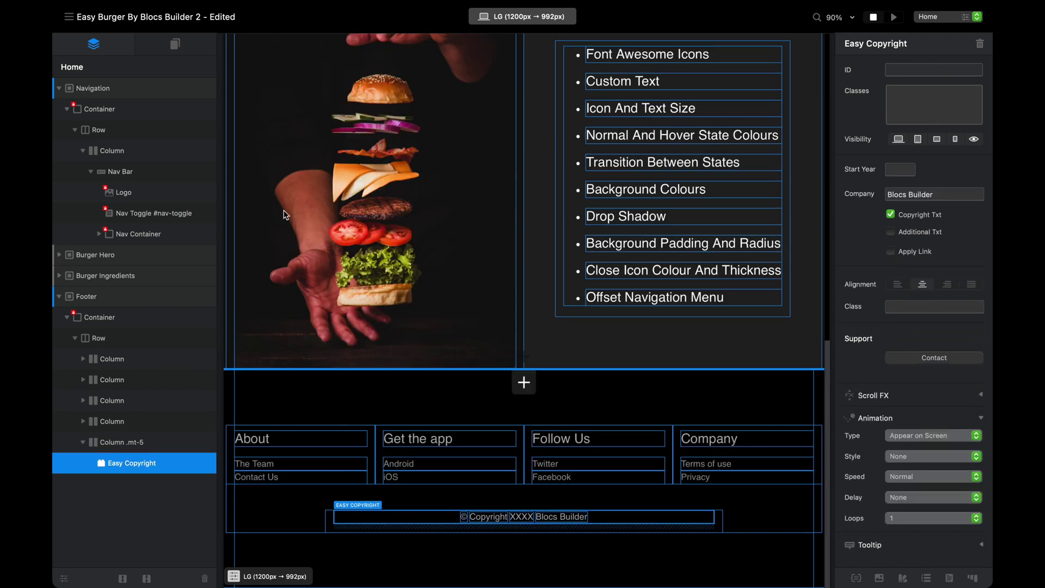
{"action": "left_click", "coordinate": [66, 18]}
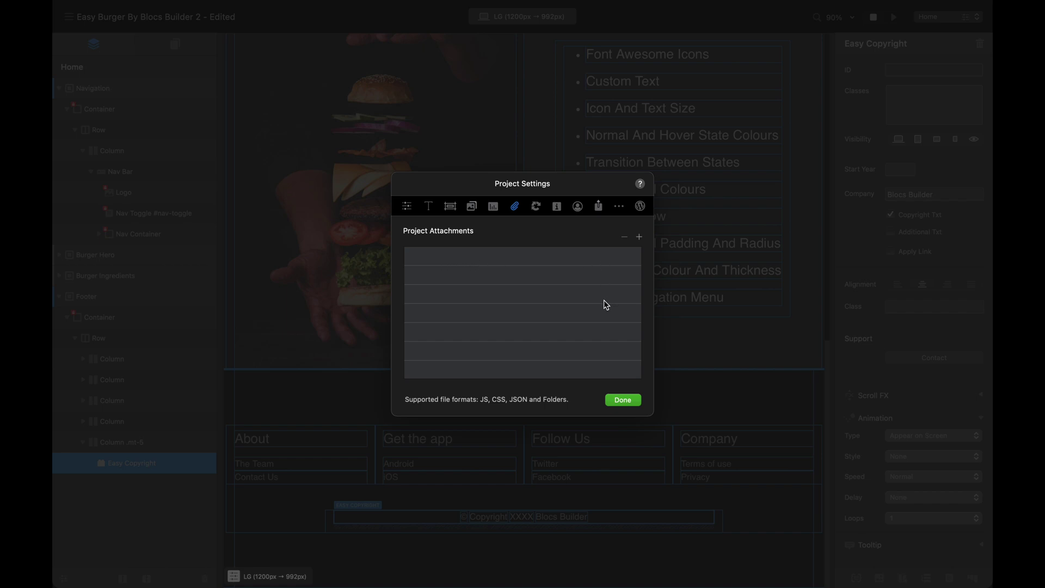
{"action": "left_click", "coordinate": [624, 400]}
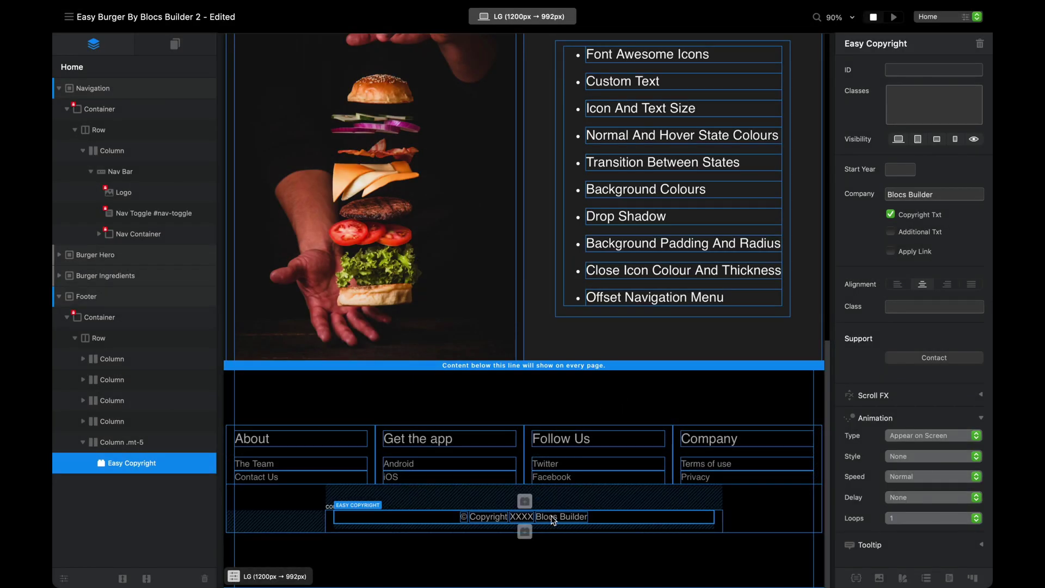
Step: Insert an Easy Burger bloc from the library beneath the Easy Copyright line in the footer
{"action": "left_click", "coordinate": [524, 532]}
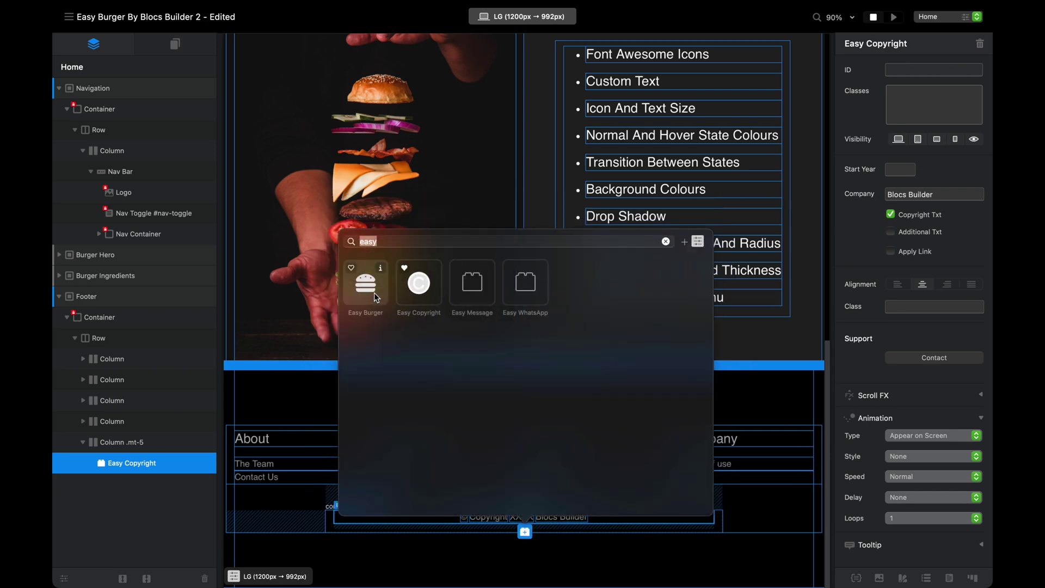
{"action": "left_click", "coordinate": [374, 294]}
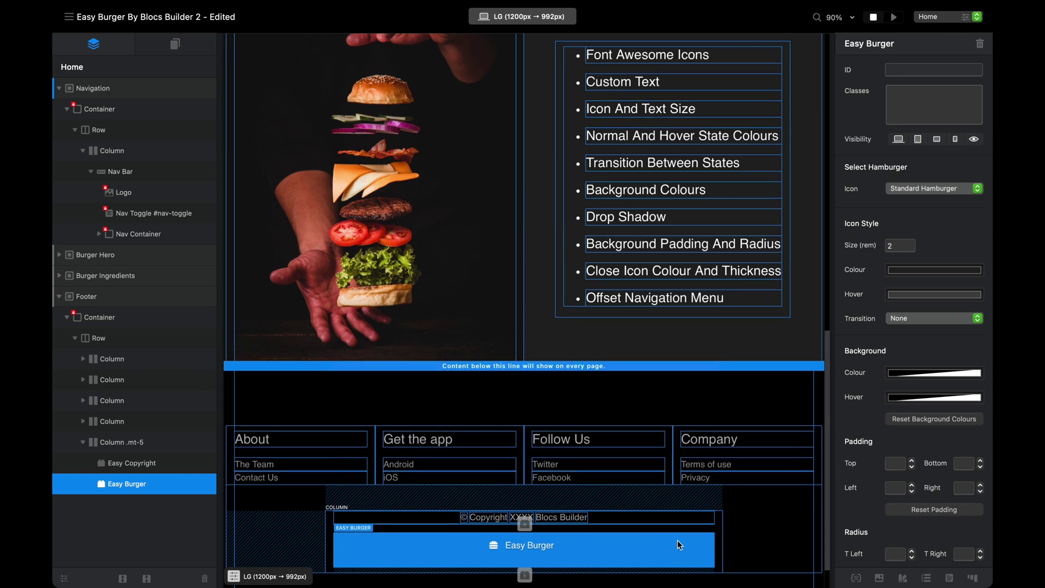
{"action": "scroll", "coordinate": [677, 540], "scroll_direction": "up", "scroll_amount": 15}
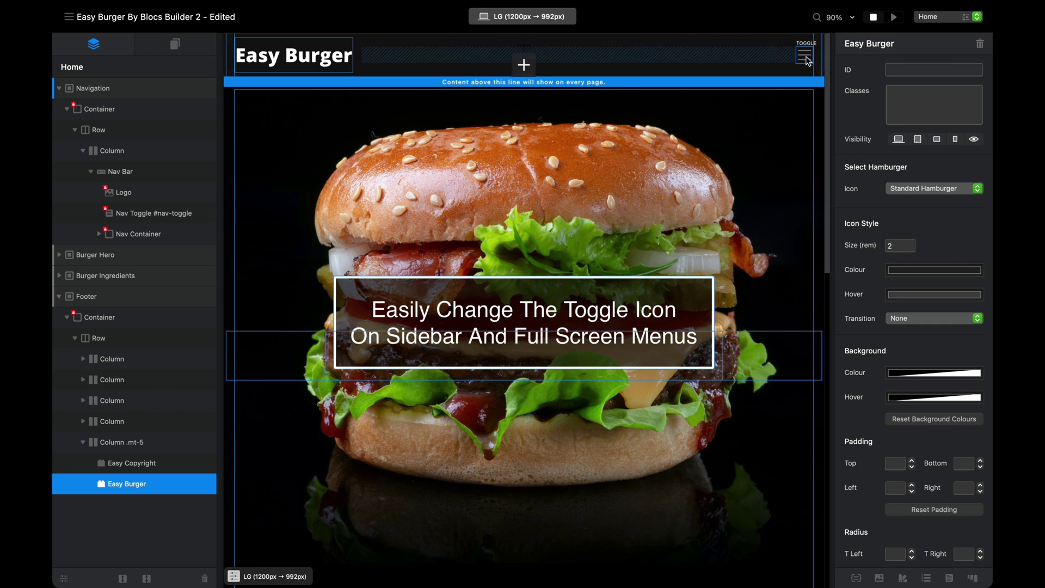
{"action": "left_click", "coordinate": [894, 17]}
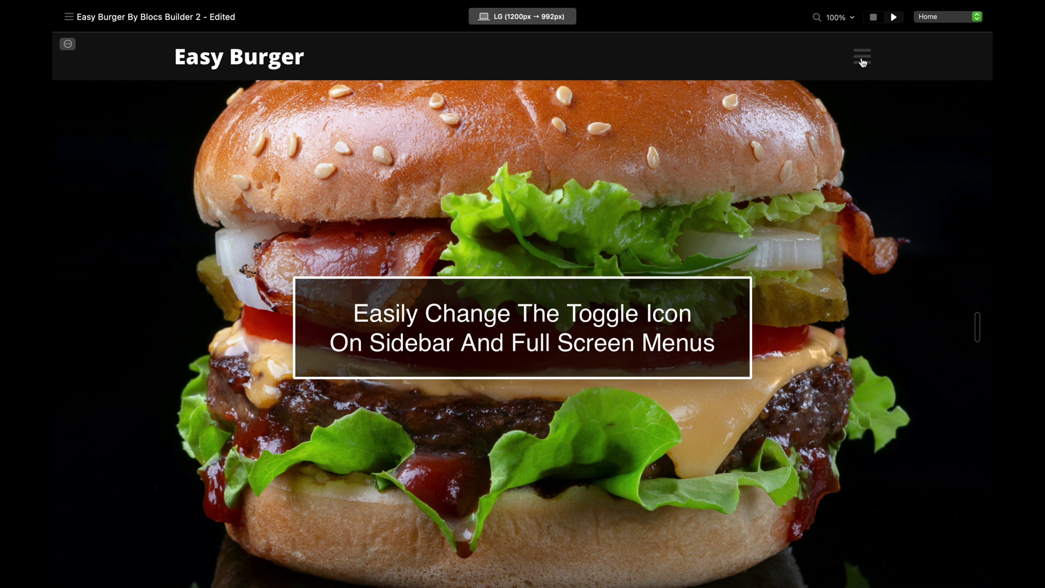
{"action": "left_click", "coordinate": [873, 17]}
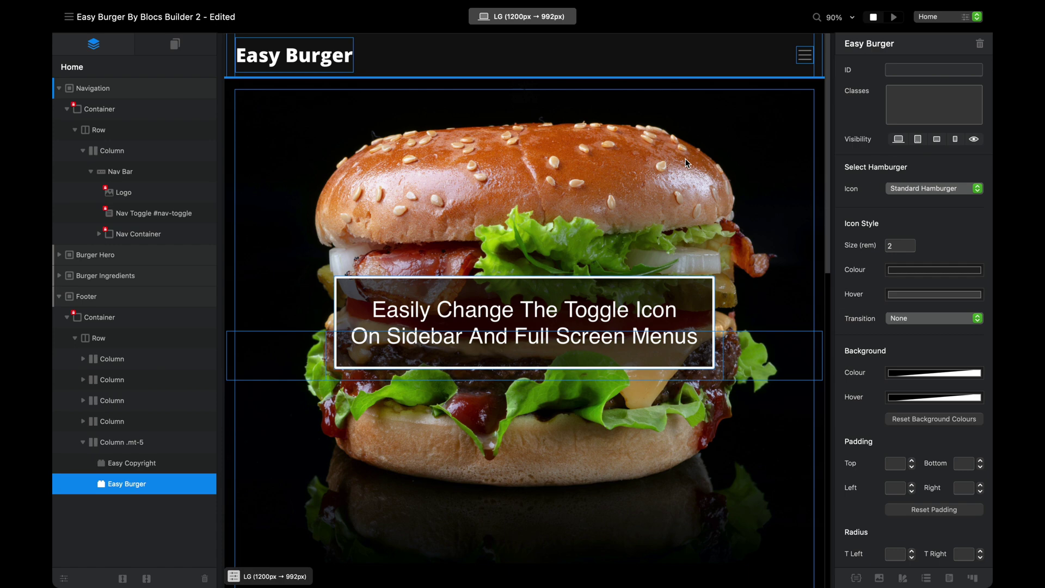
{"action": "scroll", "coordinate": [685, 159], "scroll_direction": "down", "scroll_amount": 15}
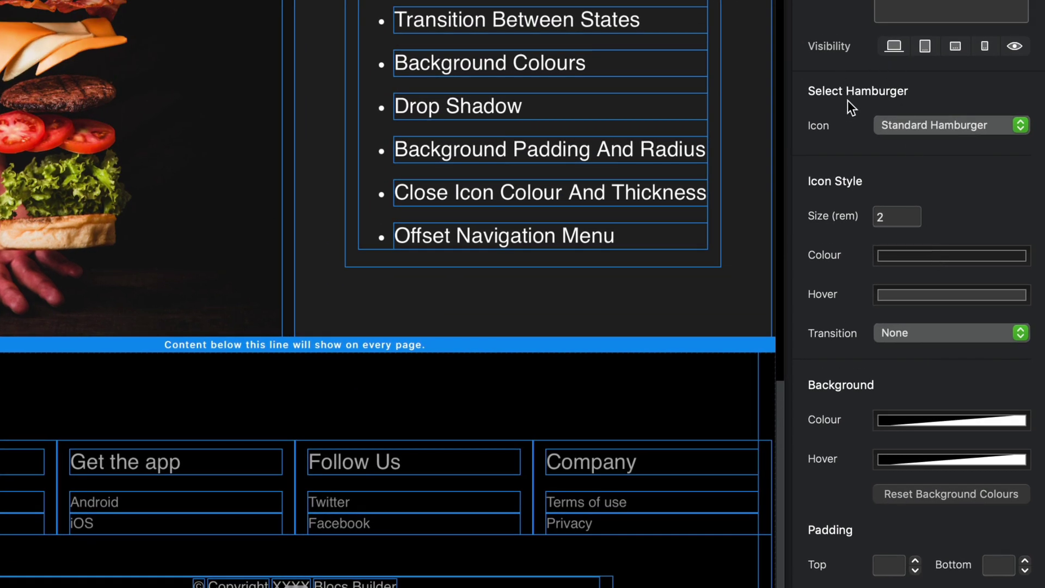
{"action": "left_click", "coordinate": [916, 124]}
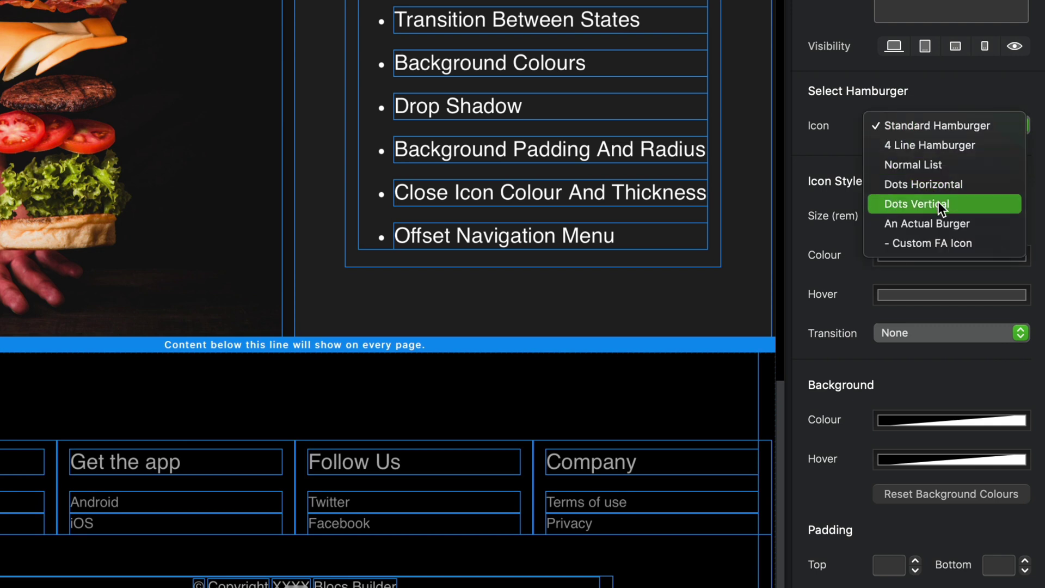
{"action": "left_click", "coordinate": [966, 246]}
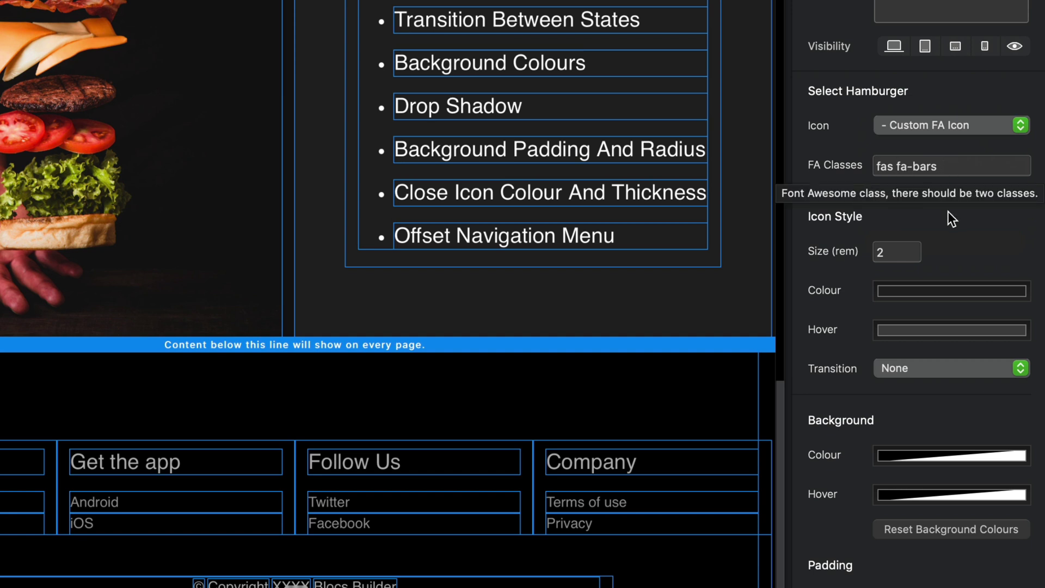
{"action": "left_click", "coordinate": [954, 129]}
{"action": "left_click", "coordinate": [957, 7]}
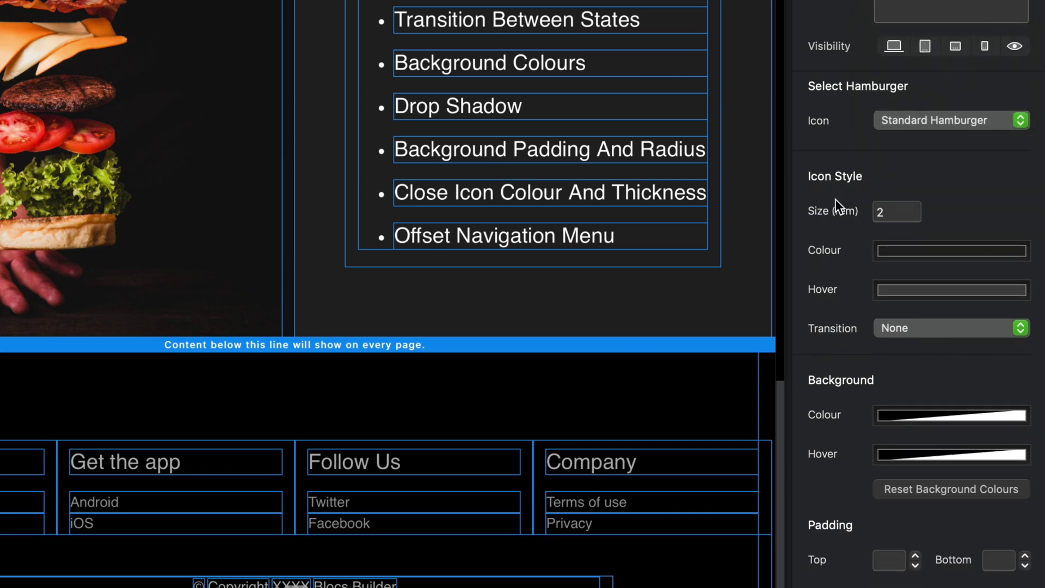
Step: Check the Easy Burger icon transition duration options, leaving the transition at None
{"action": "scroll", "coordinate": [896, 212], "scroll_direction": "down", "scroll_amount": 1}
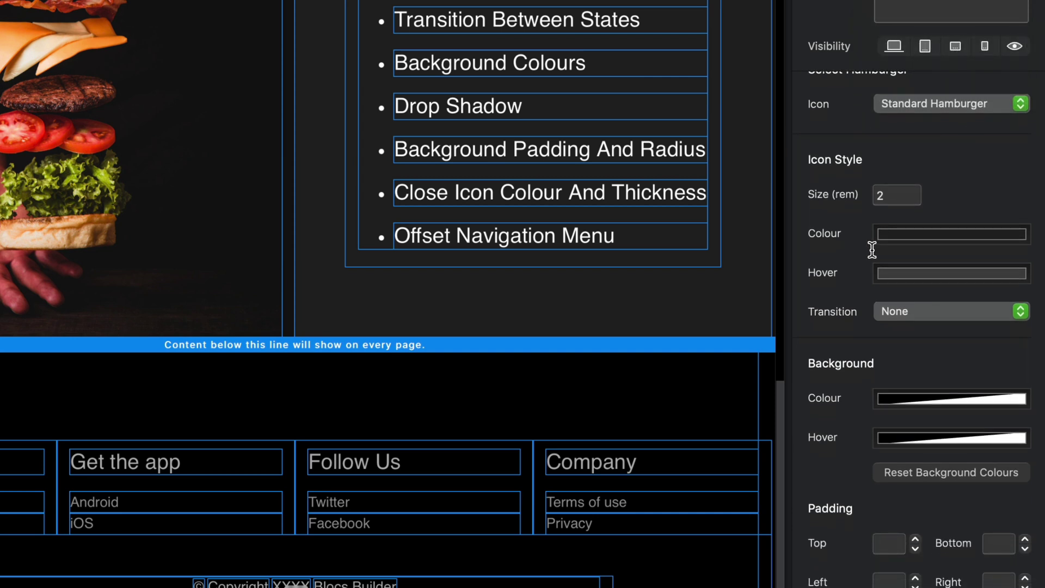
{"action": "scroll", "coordinate": [843, 285], "scroll_direction": "down", "scroll_amount": 1}
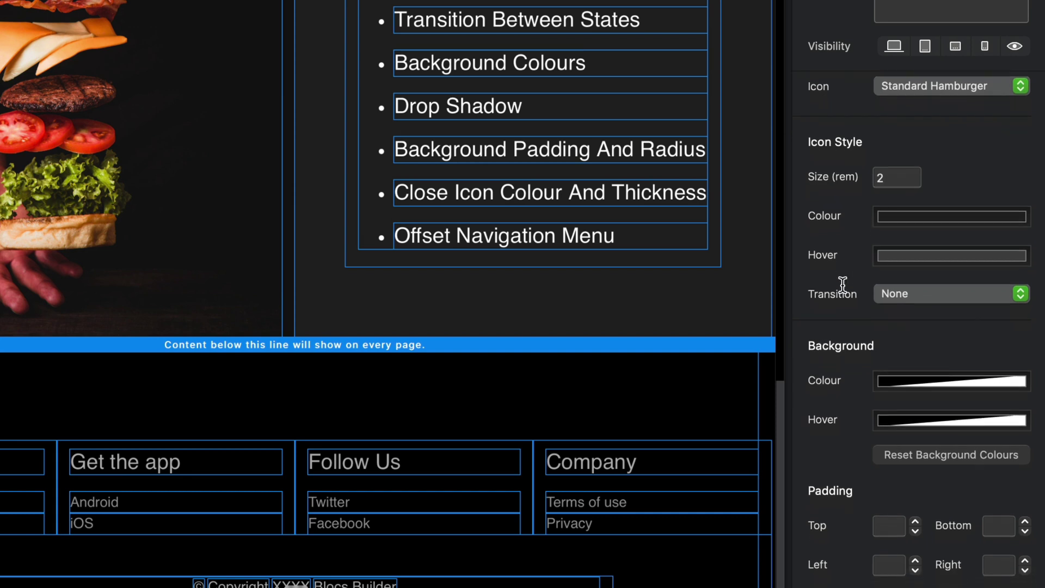
{"action": "scroll", "coordinate": [843, 284], "scroll_direction": "down", "scroll_amount": 3}
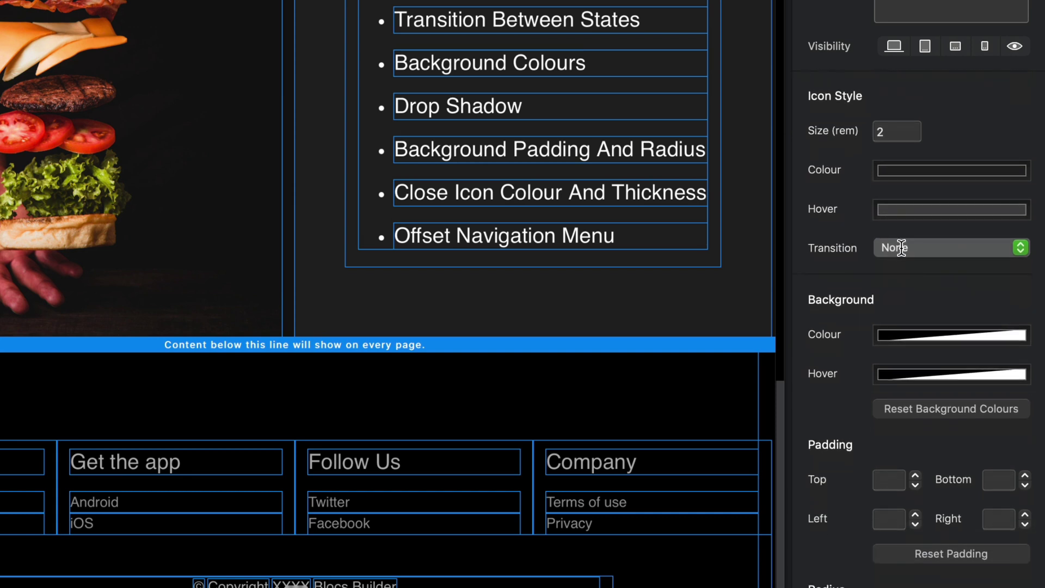
{"action": "left_click", "coordinate": [900, 247]}
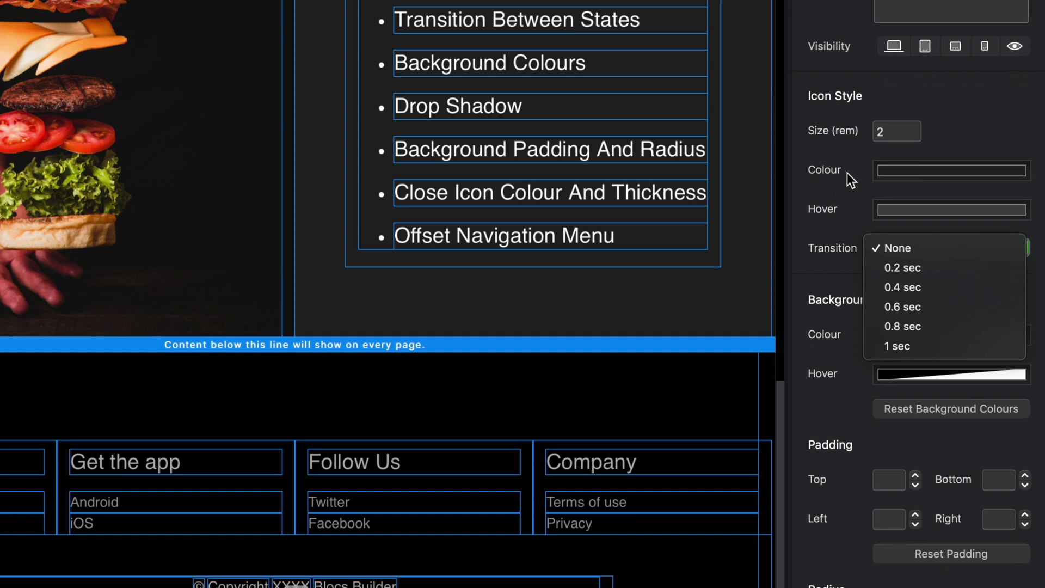
{"action": "left_click", "coordinate": [836, 246]}
Step: Check the toggle's drop shadow options, leaving them at None, and reach the Hambuger Text section
{"action": "scroll", "coordinate": [828, 257], "scroll_direction": "down", "scroll_amount": 6}
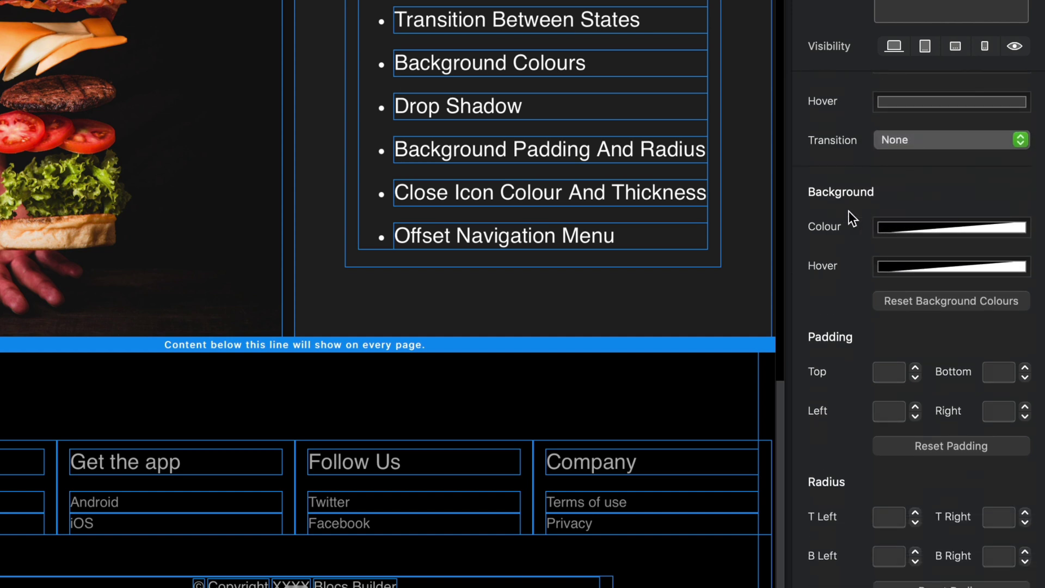
{"action": "scroll", "coordinate": [864, 275], "scroll_direction": "down", "scroll_amount": 5}
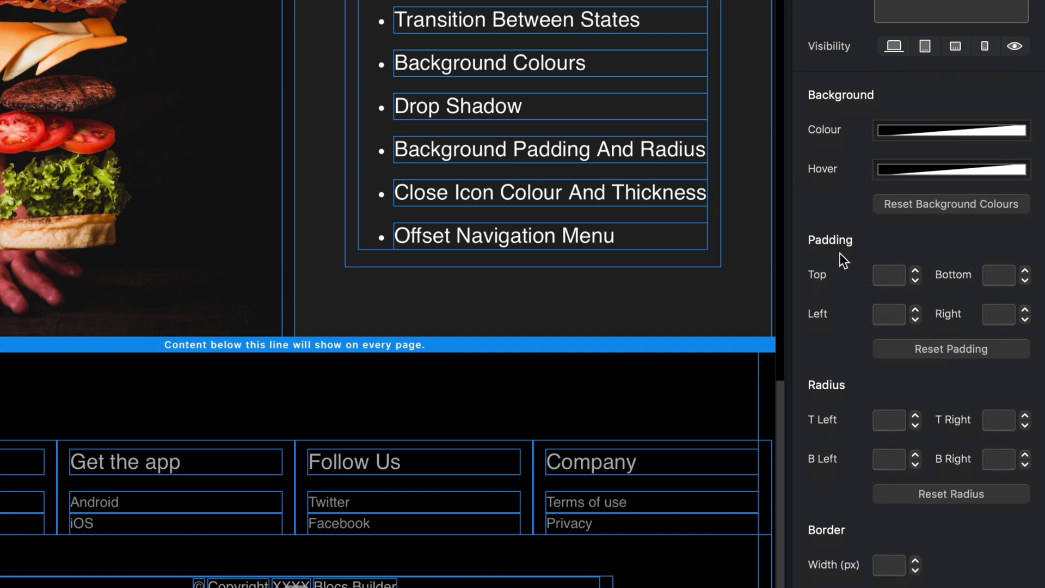
{"action": "scroll", "coordinate": [835, 250], "scroll_direction": "down", "scroll_amount": 1}
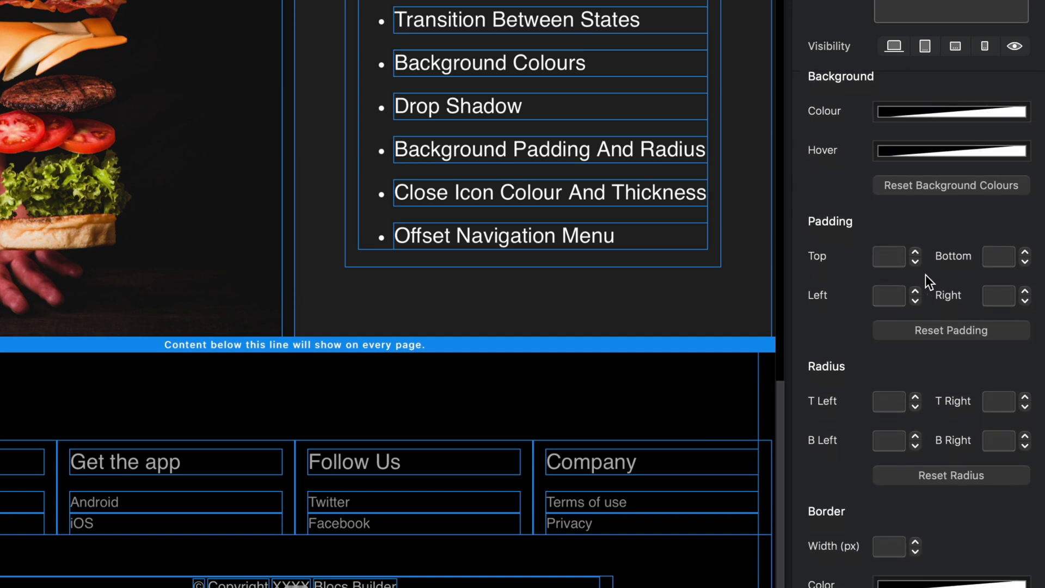
{"action": "scroll", "coordinate": [996, 292], "scroll_direction": "down", "scroll_amount": 5}
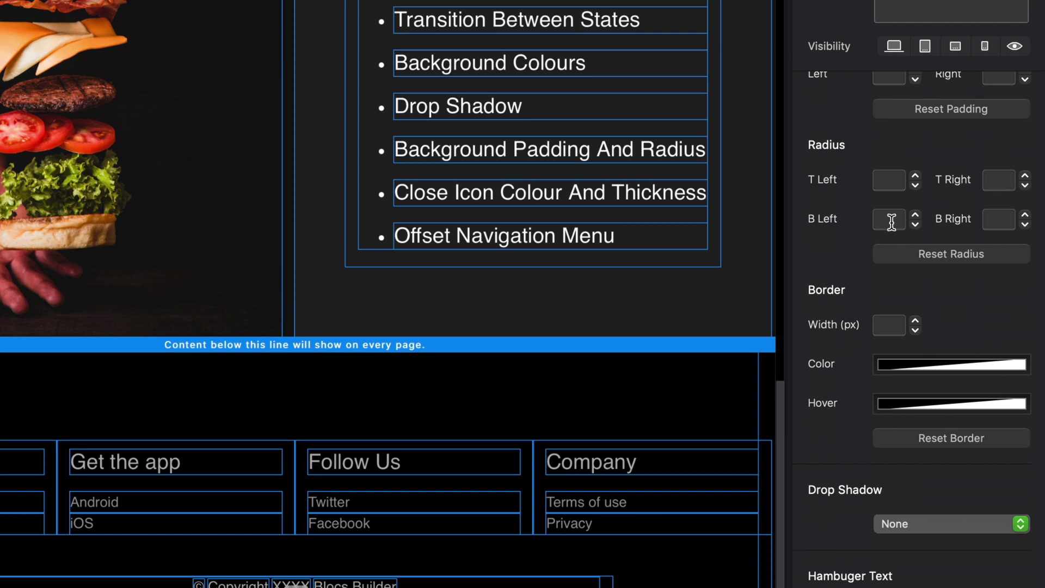
{"action": "scroll", "coordinate": [988, 224], "scroll_direction": "down", "scroll_amount": 3}
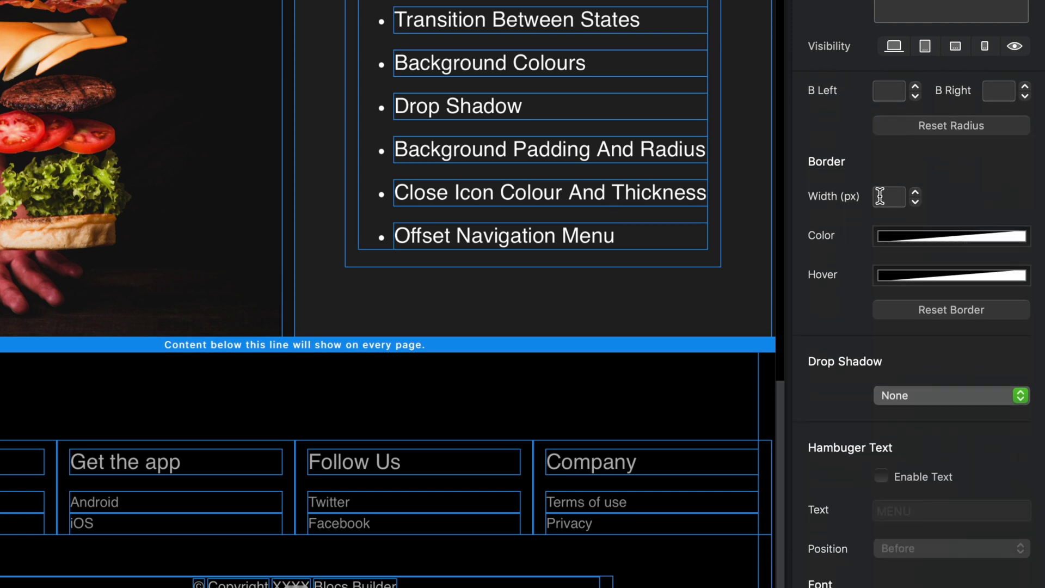
{"action": "scroll", "coordinate": [880, 196], "scroll_direction": "down", "scroll_amount": 2}
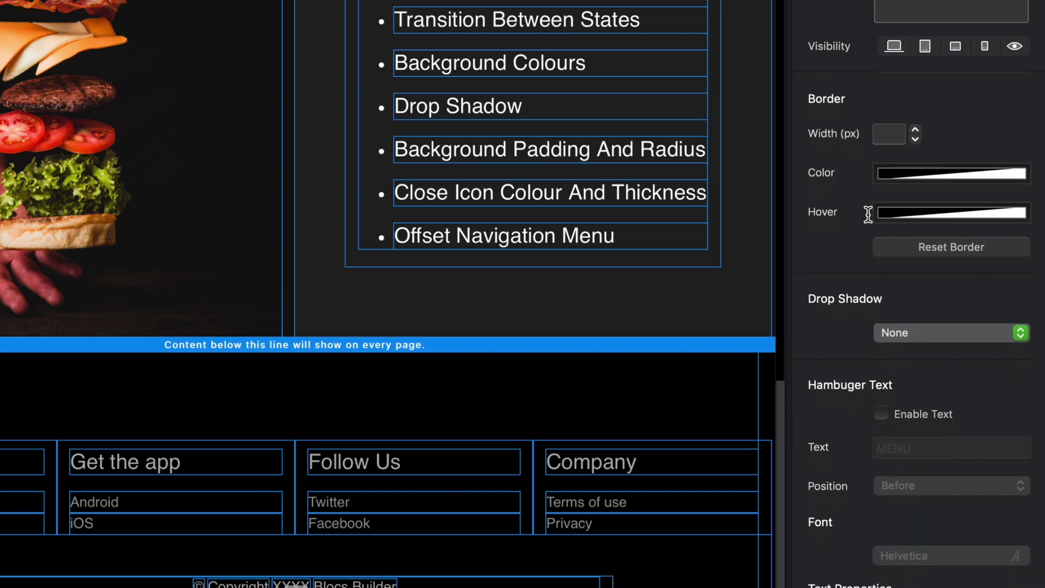
{"action": "scroll", "coordinate": [869, 214], "scroll_direction": "down", "scroll_amount": 3}
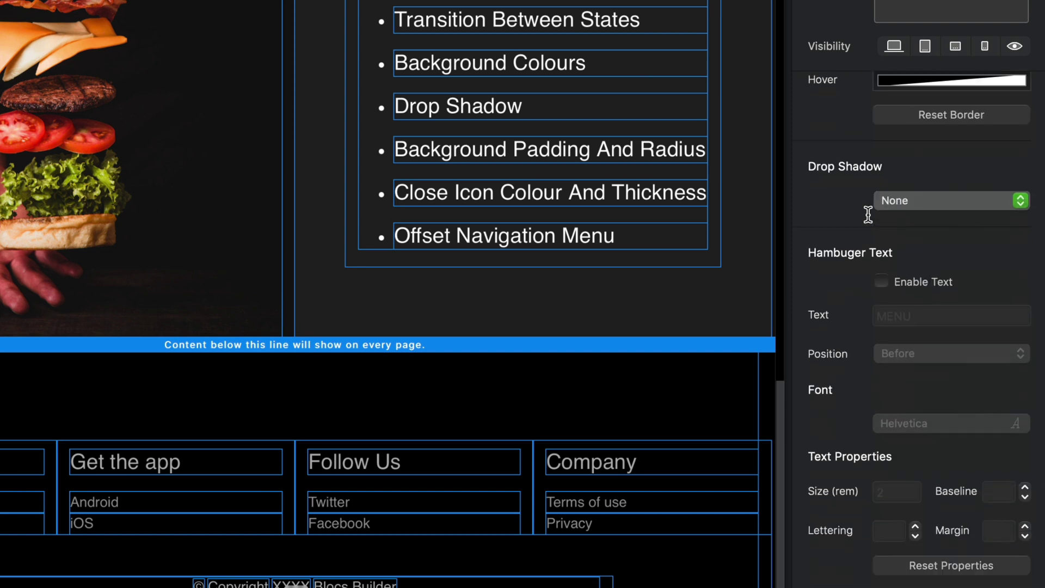
{"action": "left_click", "coordinate": [939, 200]}
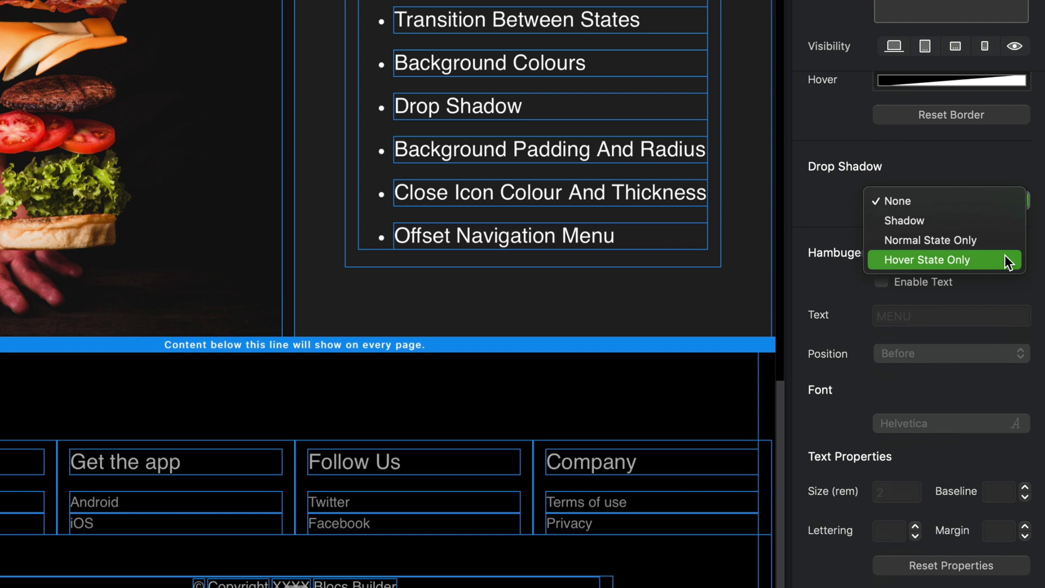
{"action": "left_click", "coordinate": [833, 237]}
{"action": "scroll", "coordinate": [798, 218], "scroll_direction": "down", "scroll_amount": 3}
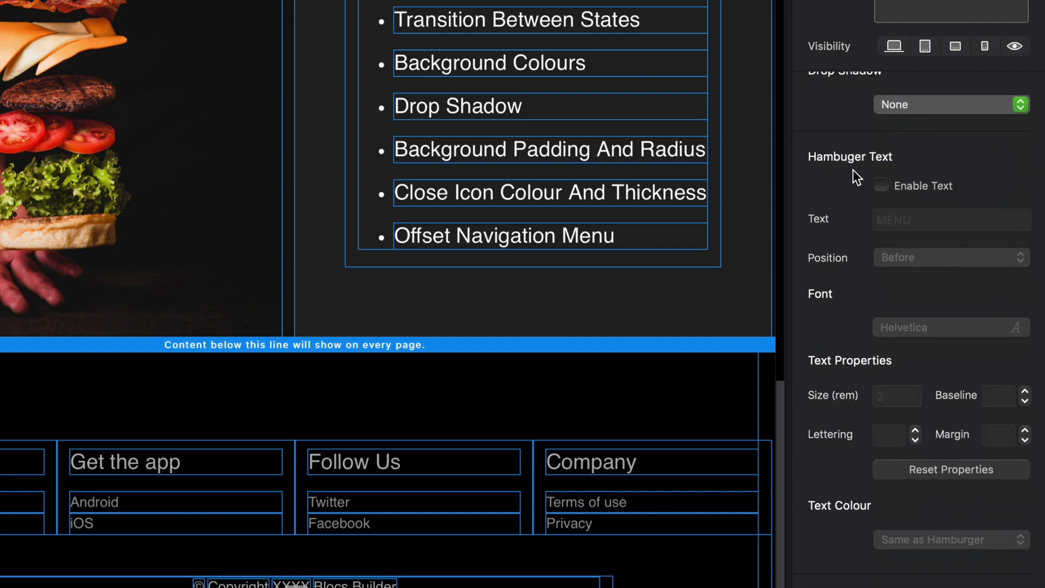
Step: Enable hamburger text so 'MENU' appears before the icon in Helvetica at 2 rem
{"action": "left_click", "coordinate": [880, 185]}
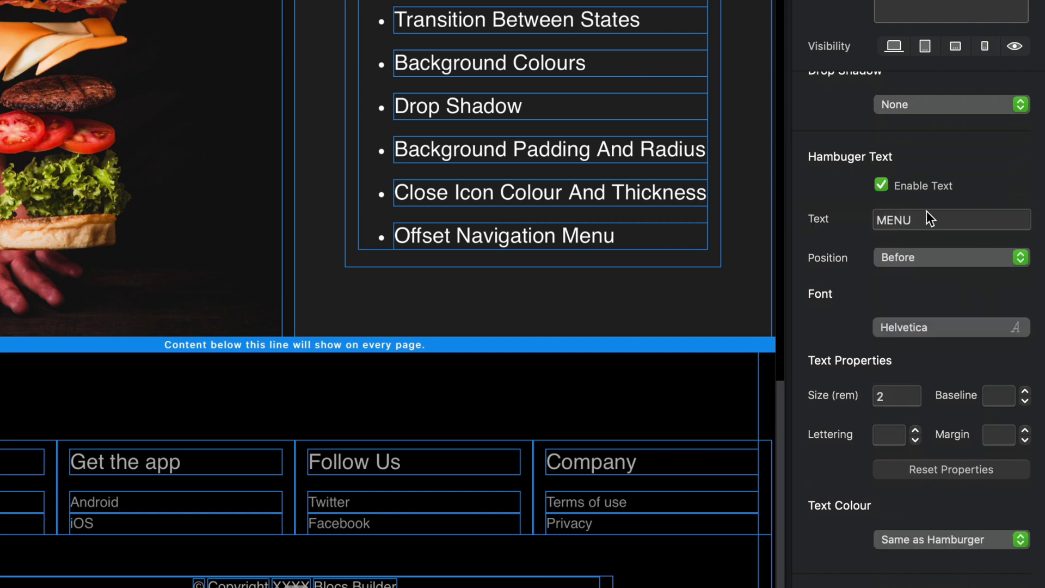
{"action": "scroll", "coordinate": [856, 257], "scroll_direction": "down", "scroll_amount": 1}
{"action": "scroll", "coordinate": [968, 243], "scroll_direction": "down", "scroll_amount": 3}
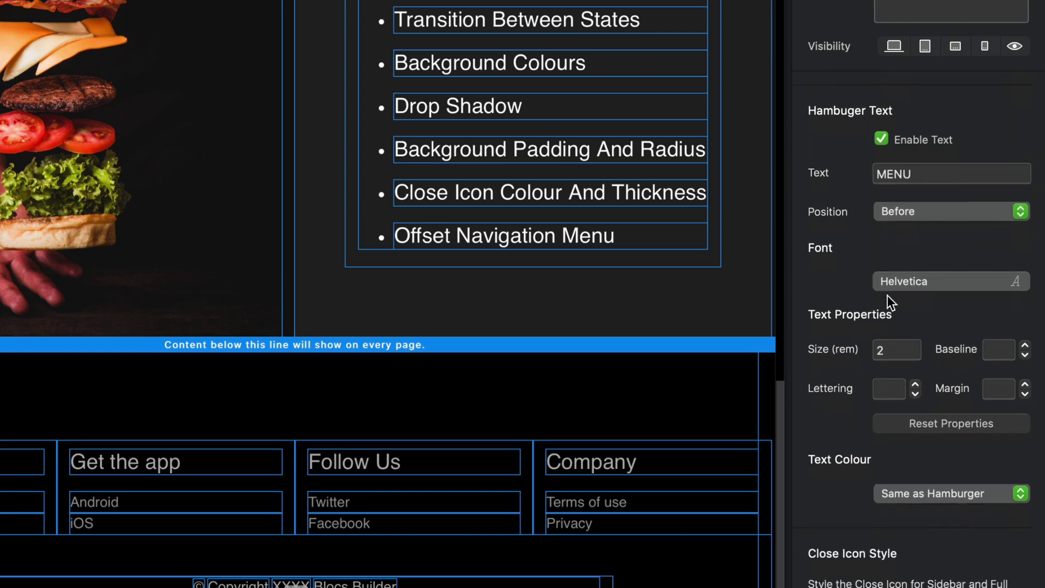
{"action": "scroll", "coordinate": [893, 294], "scroll_direction": "down", "scroll_amount": 3}
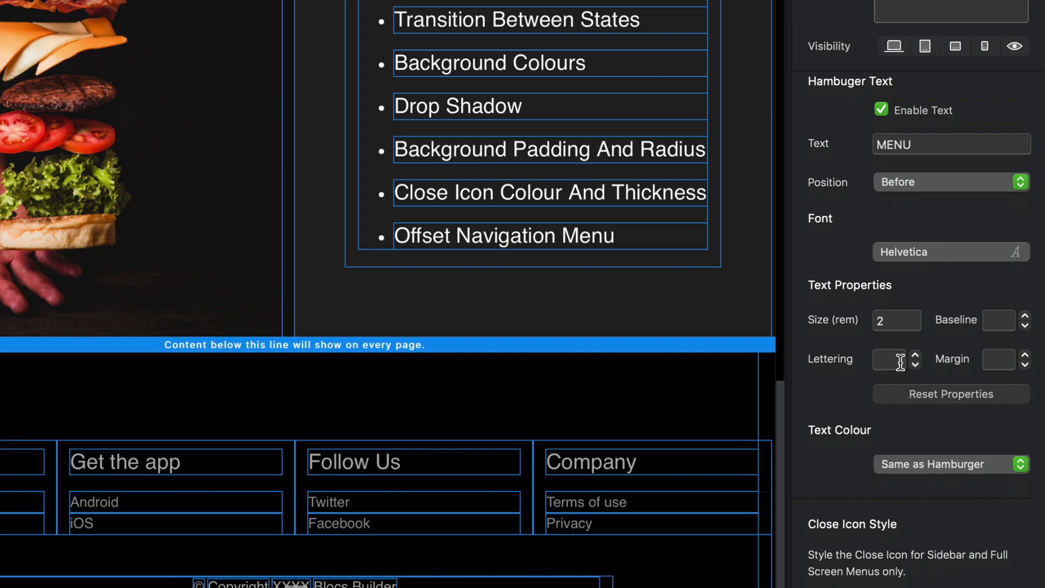
{"action": "scroll", "coordinate": [848, 417], "scroll_direction": "down", "scroll_amount": 2}
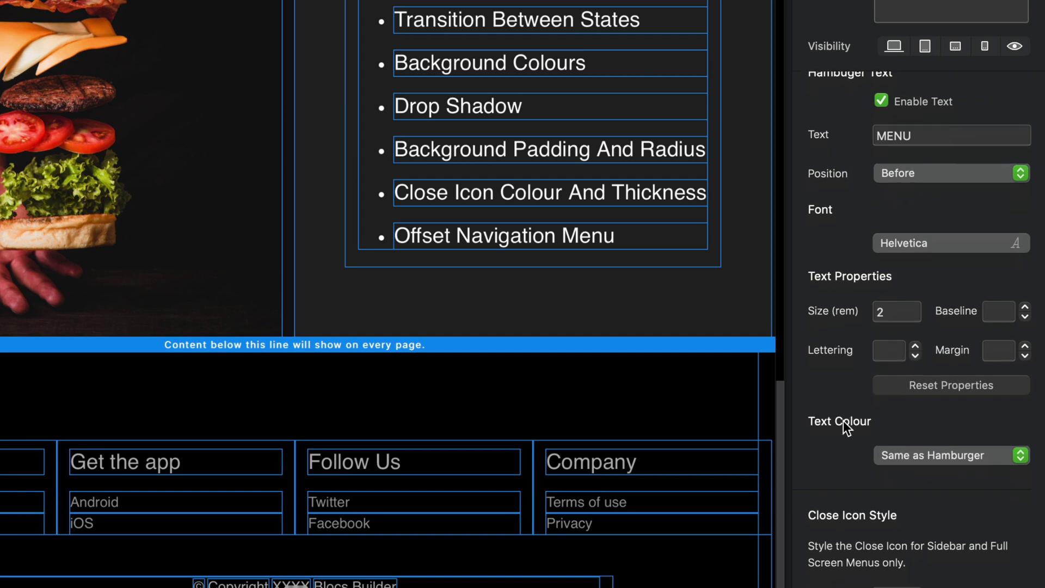
{"action": "scroll", "coordinate": [851, 435], "scroll_direction": "down", "scroll_amount": 1}
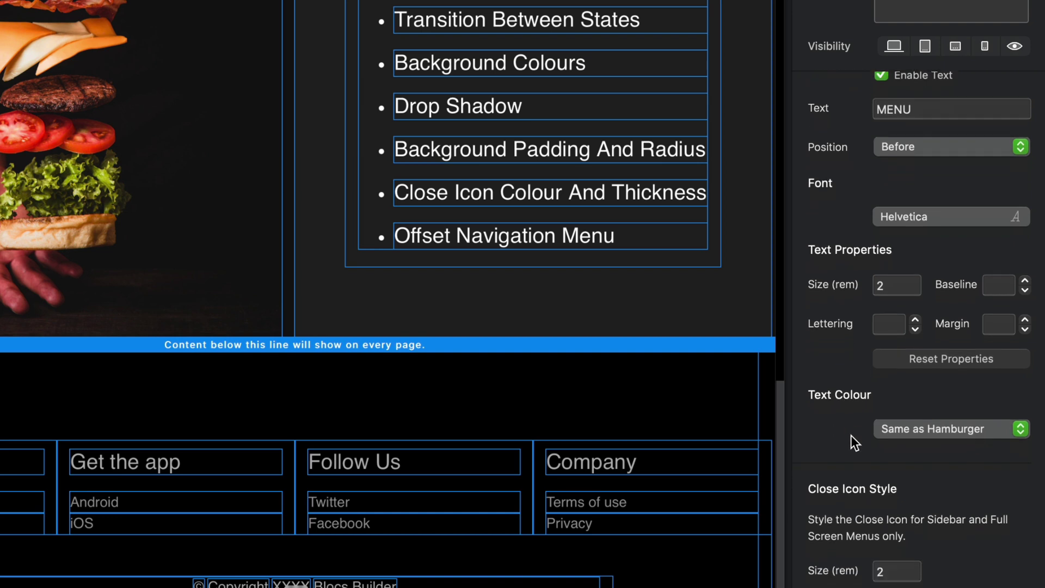
Step: Set the hamburger Text Colour to Custom Colour, bringing up the transitions warning
{"action": "left_click", "coordinate": [917, 432]}
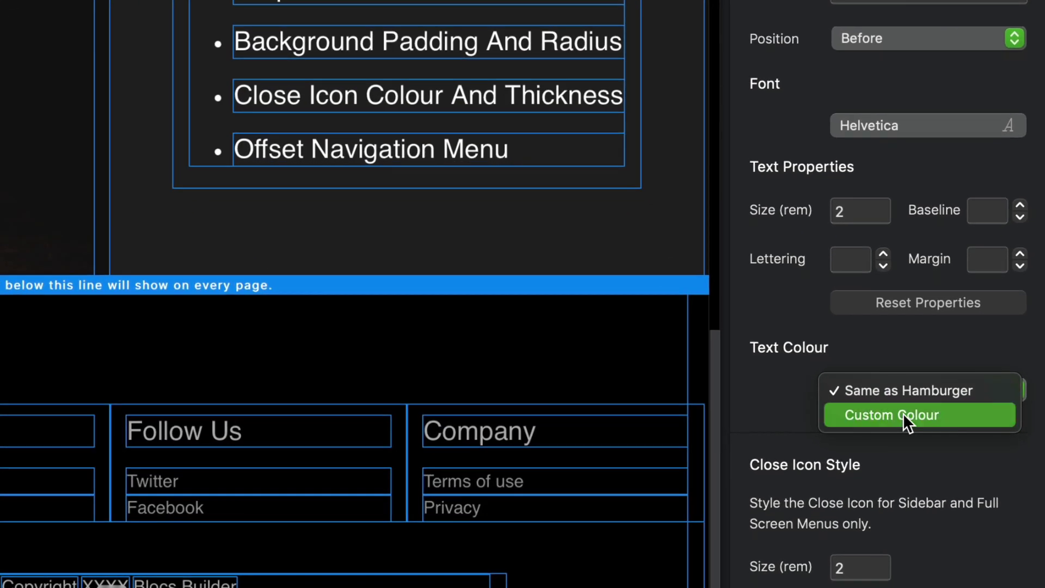
{"action": "left_click", "coordinate": [915, 428]}
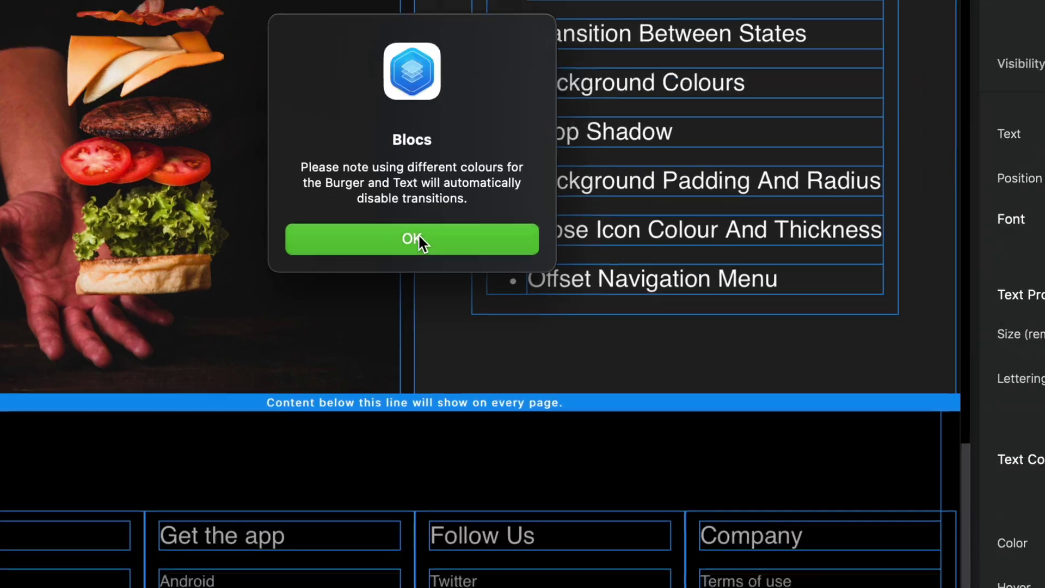
Step: Dismiss the transitions warning and set Text Colour back to Same as Hamburger
{"action": "left_click", "coordinate": [527, 357]}
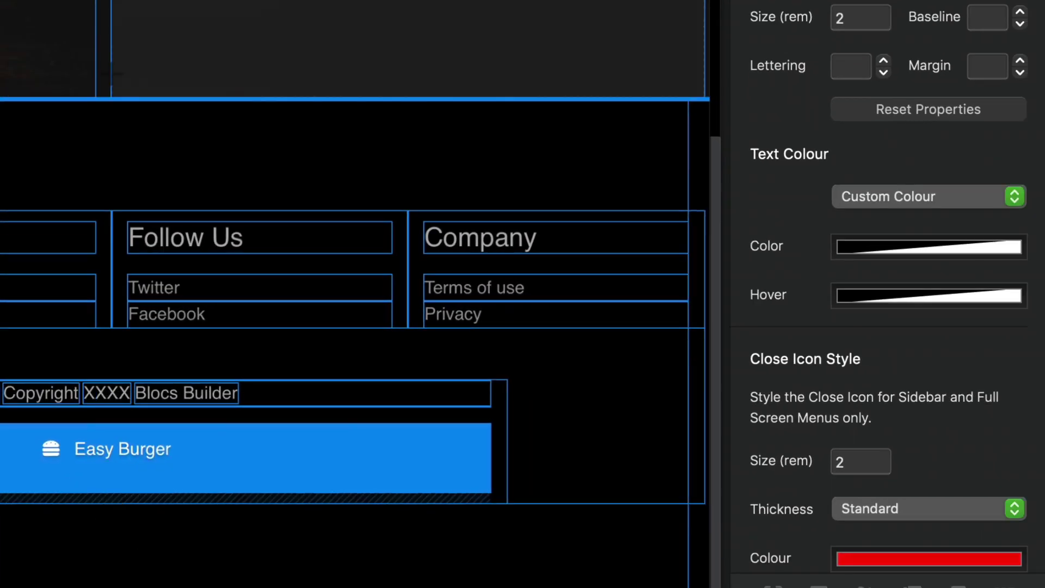
{"action": "left_click", "coordinate": [991, 192]}
{"action": "left_click", "coordinate": [927, 170]}
{"action": "scroll", "coordinate": [784, 193], "scroll_direction": "down", "scroll_amount": 5}
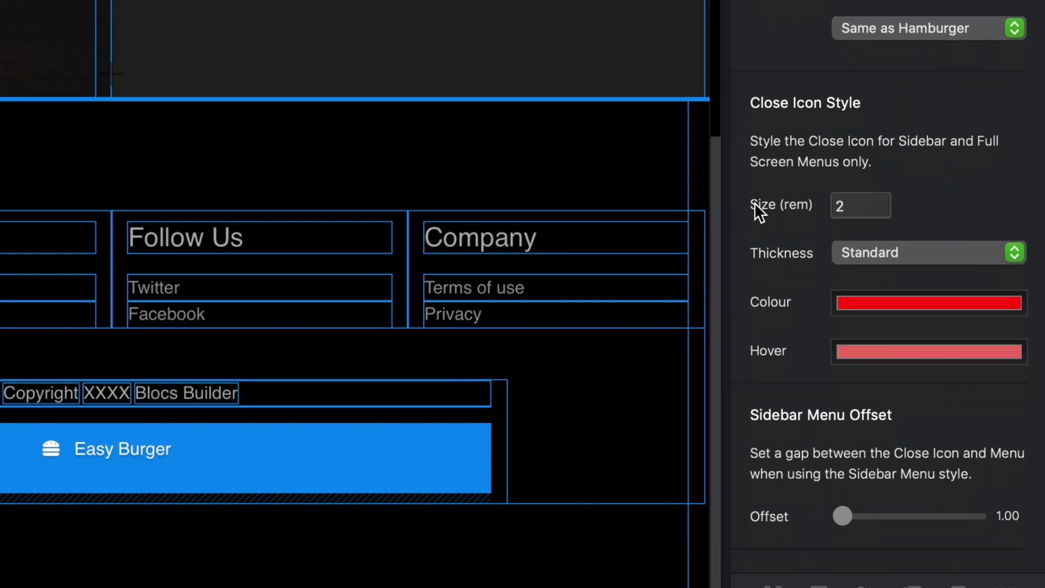
{"action": "scroll", "coordinate": [755, 203], "scroll_direction": "down", "scroll_amount": 1}
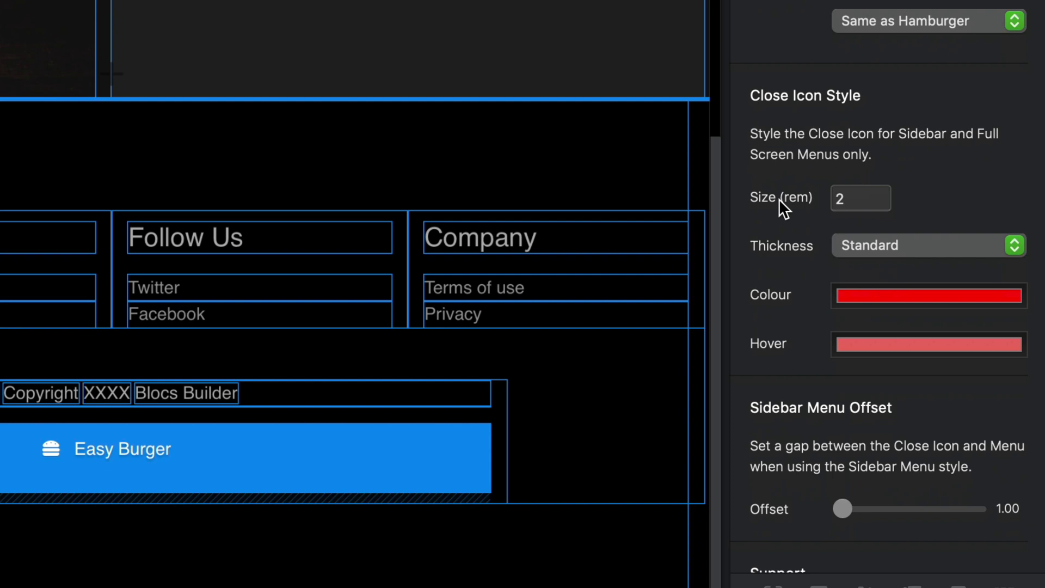
{"action": "scroll", "coordinate": [779, 198], "scroll_direction": "down", "scroll_amount": 1}
{"action": "scroll", "coordinate": [780, 200], "scroll_direction": "down", "scroll_amount": 3}
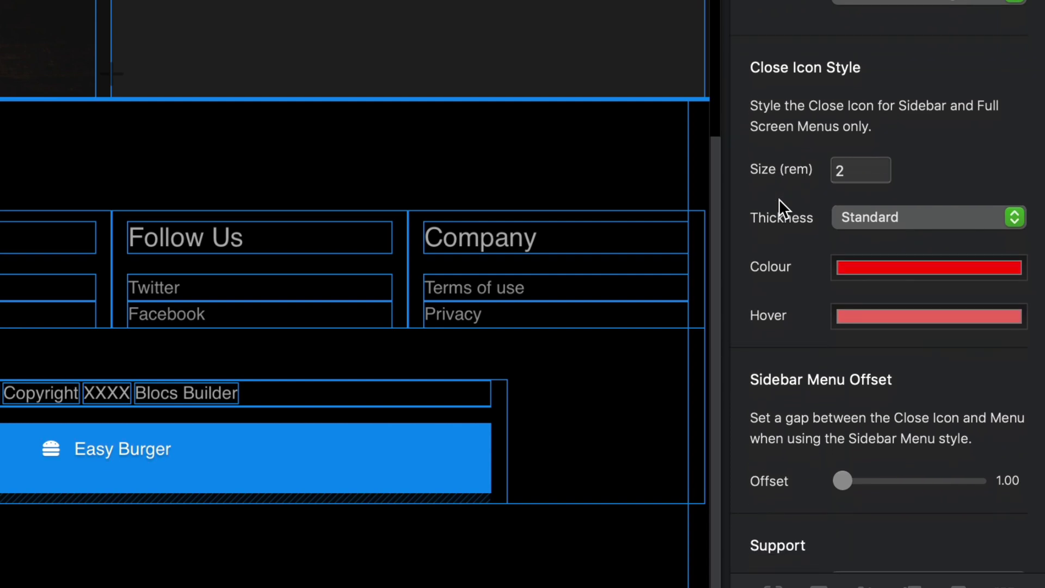
{"action": "scroll", "coordinate": [844, 191], "scroll_direction": "down", "scroll_amount": 10}
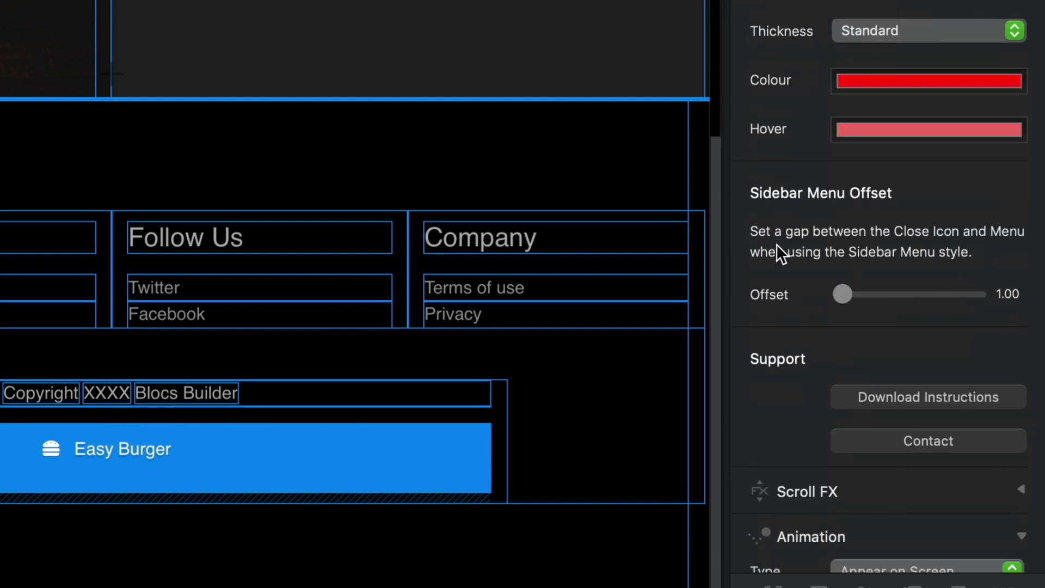
{"action": "scroll", "coordinate": [777, 252], "scroll_direction": "down", "scroll_amount": 10}
{"action": "scroll", "coordinate": [756, 247], "scroll_direction": "down", "scroll_amount": 1}
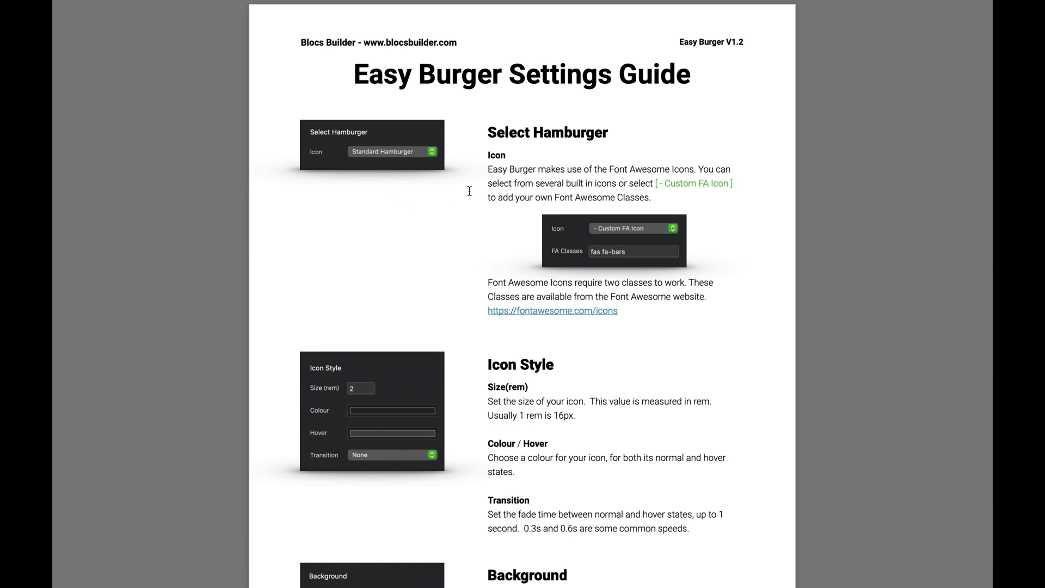
Step: Scroll through the pages of the Easy Burger Settings Guide (V1.2) PDF
{"action": "scroll", "coordinate": [469, 191], "scroll_direction": "down", "scroll_amount": 6}
{"action": "scroll", "coordinate": [469, 190], "scroll_direction": "down", "scroll_amount": 6}
{"action": "scroll", "coordinate": [456, 196], "scroll_direction": "down", "scroll_amount": 10}
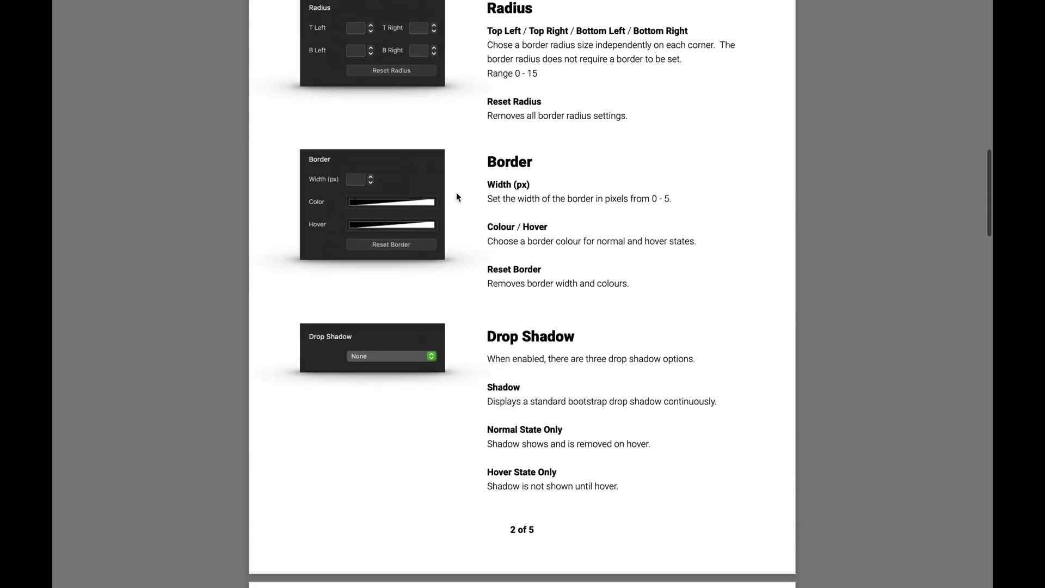
{"action": "scroll", "coordinate": [458, 198], "scroll_direction": "down", "scroll_amount": 15}
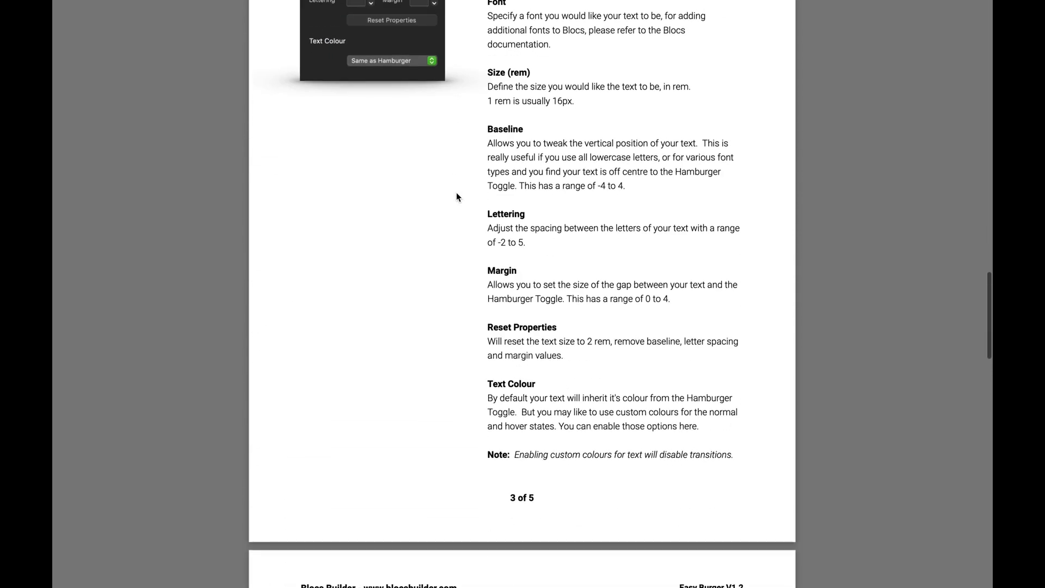
{"action": "scroll", "coordinate": [458, 198], "scroll_direction": "down", "scroll_amount": 9}
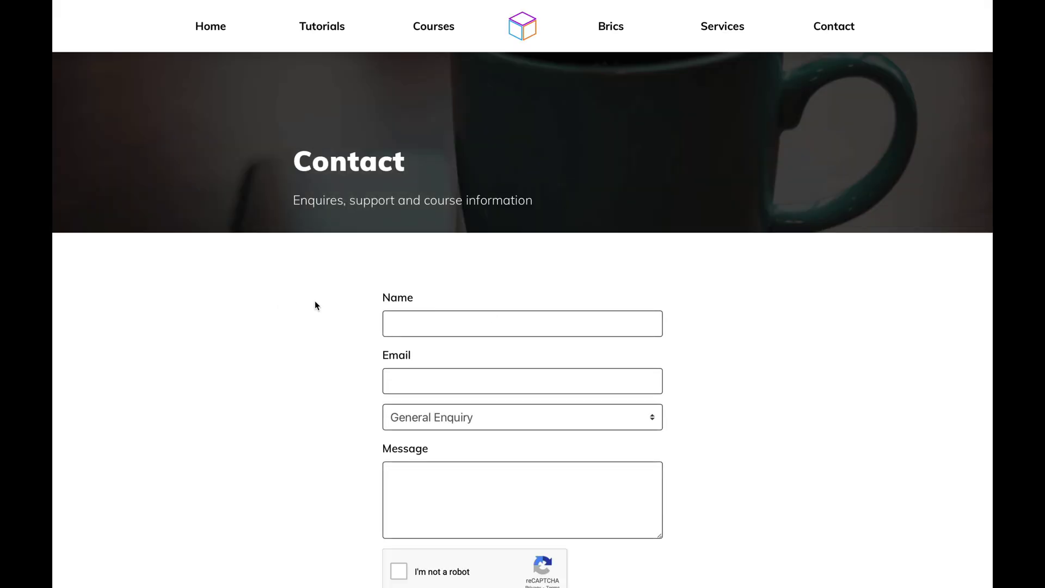
Step: Look over the Contact page, then return to Blocs and scroll the inspector back up
{"action": "scroll", "coordinate": [316, 301], "scroll_direction": "down", "scroll_amount": 2}
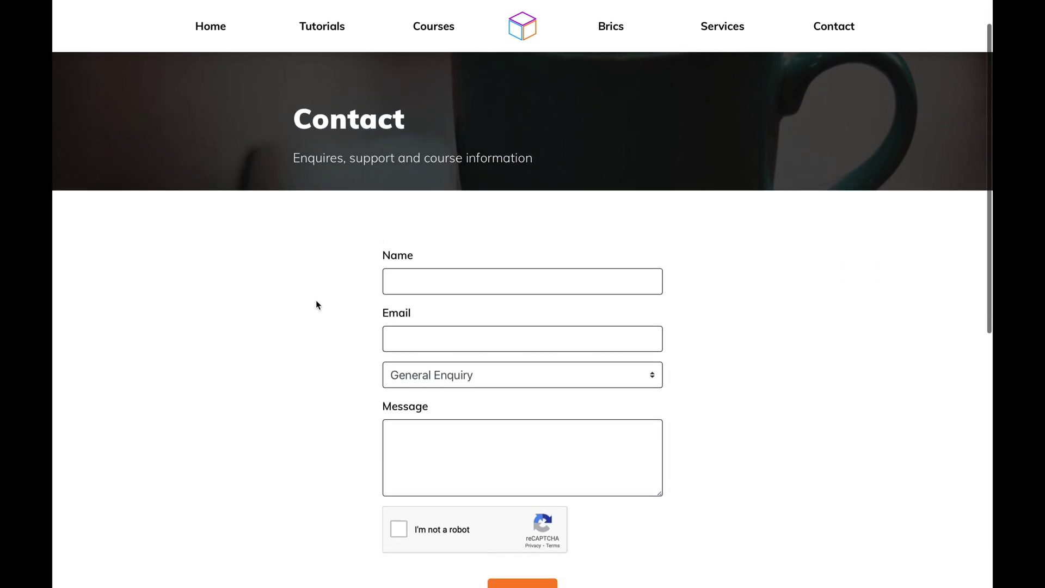
{"action": "key", "text": "ctrl+Left"}
{"action": "scroll", "coordinate": [908, 376], "scroll_direction": "up", "scroll_amount": 10}
{"action": "scroll", "coordinate": [894, 370], "scroll_direction": "up", "scroll_amount": 4}
{"action": "scroll", "coordinate": [881, 358], "scroll_direction": "up", "scroll_amount": 10}
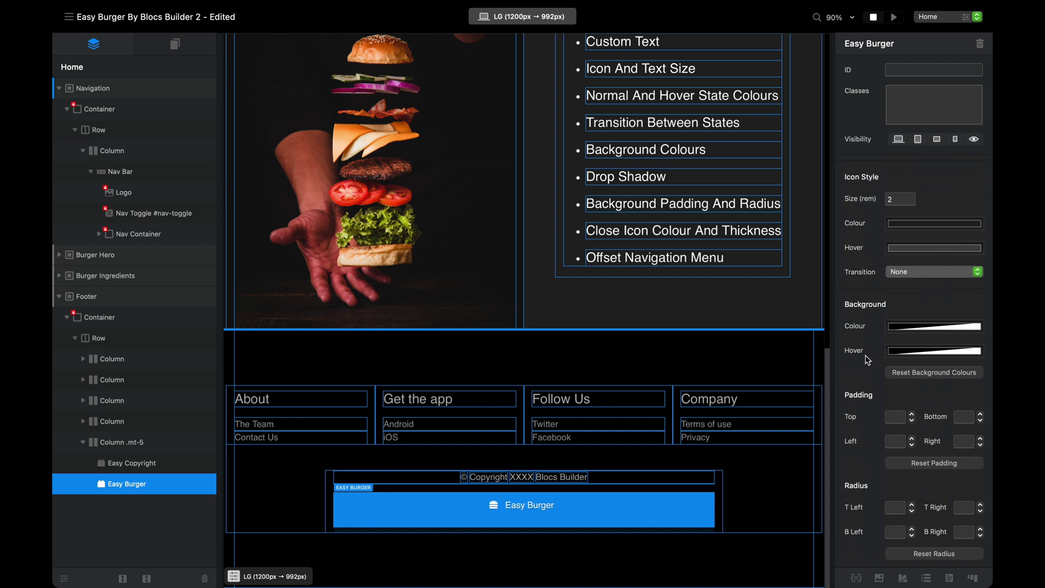
Step: Uncheck Enable Text to switch off the hamburger text
{"action": "scroll", "coordinate": [854, 335], "scroll_direction": "up", "scroll_amount": 2}
{"action": "scroll", "coordinate": [782, 310], "scroll_direction": "up", "scroll_amount": 2}
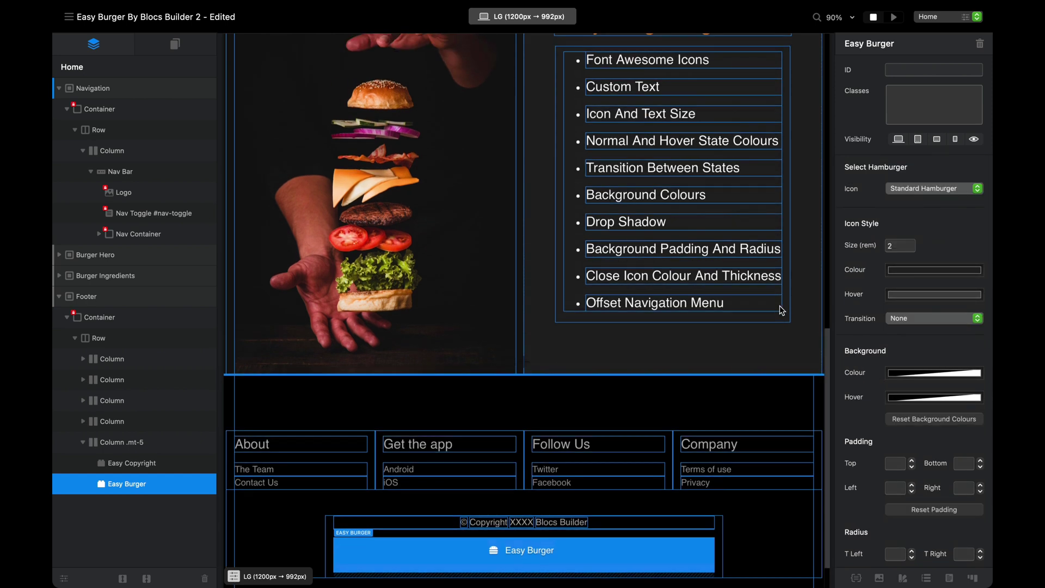
{"action": "scroll", "coordinate": [892, 322], "scroll_direction": "down", "scroll_amount": 10}
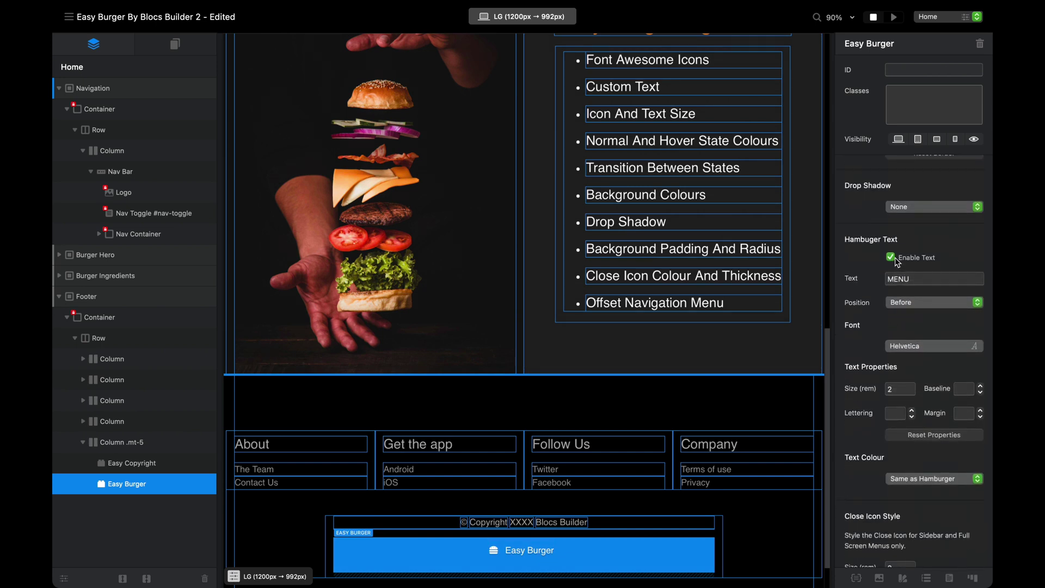
{"action": "left_click", "coordinate": [891, 258]}
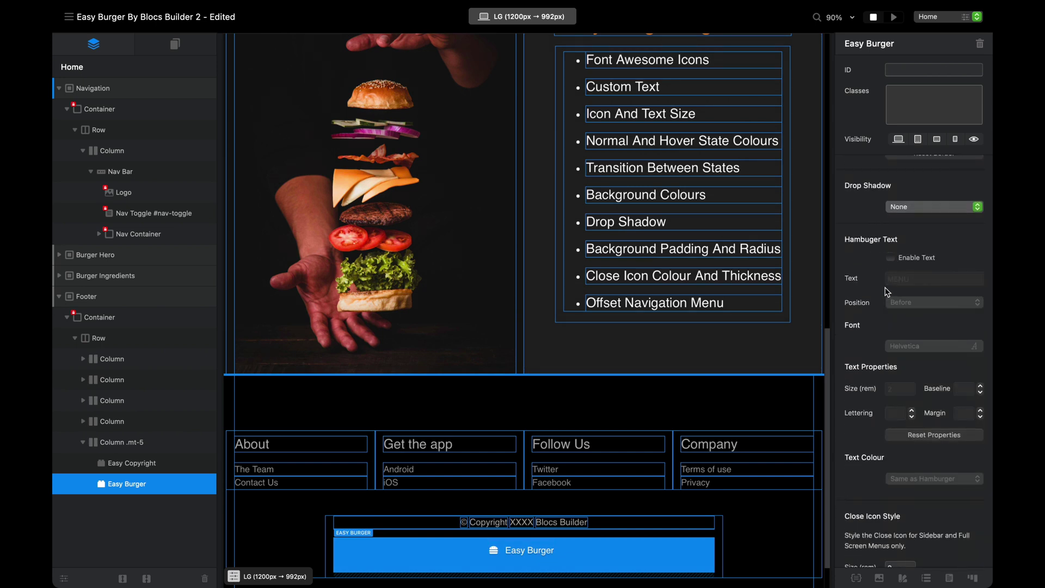
Step: Change the Easy Burger's hamburger icon to An Actual Burger
{"action": "scroll", "coordinate": [882, 289], "scroll_direction": "up", "scroll_amount": 4}
{"action": "scroll", "coordinate": [882, 289], "scroll_direction": "up", "scroll_amount": 5}
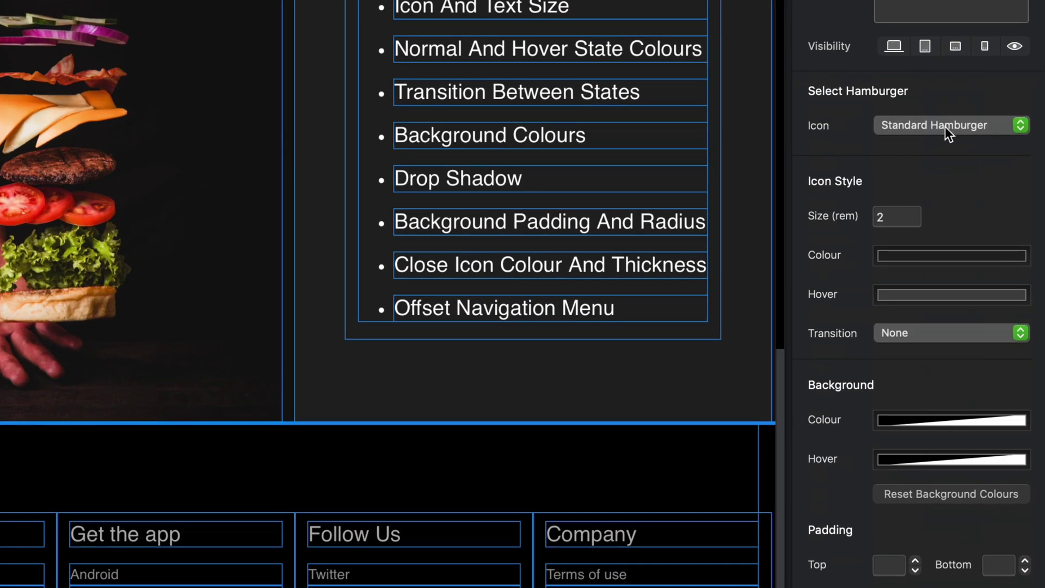
{"action": "left_click", "coordinate": [945, 127]}
{"action": "left_click", "coordinate": [944, 224]}
Step: Set the burger icon size to 1.6 and its colour to green
{"action": "double_click", "coordinate": [899, 220]}
{"action": "type", "text": "1.6"}
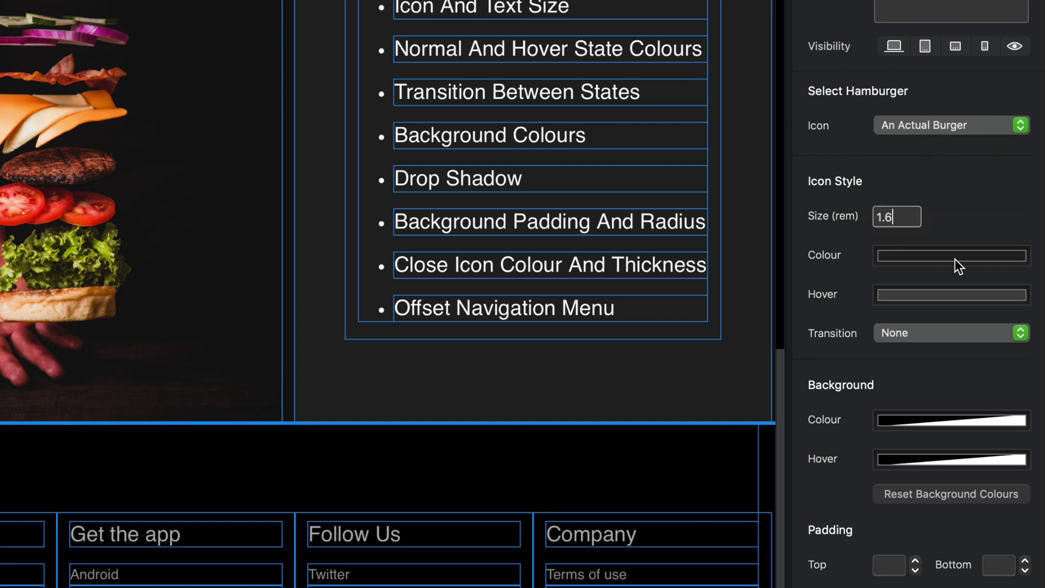
{"action": "left_click", "coordinate": [913, 256]}
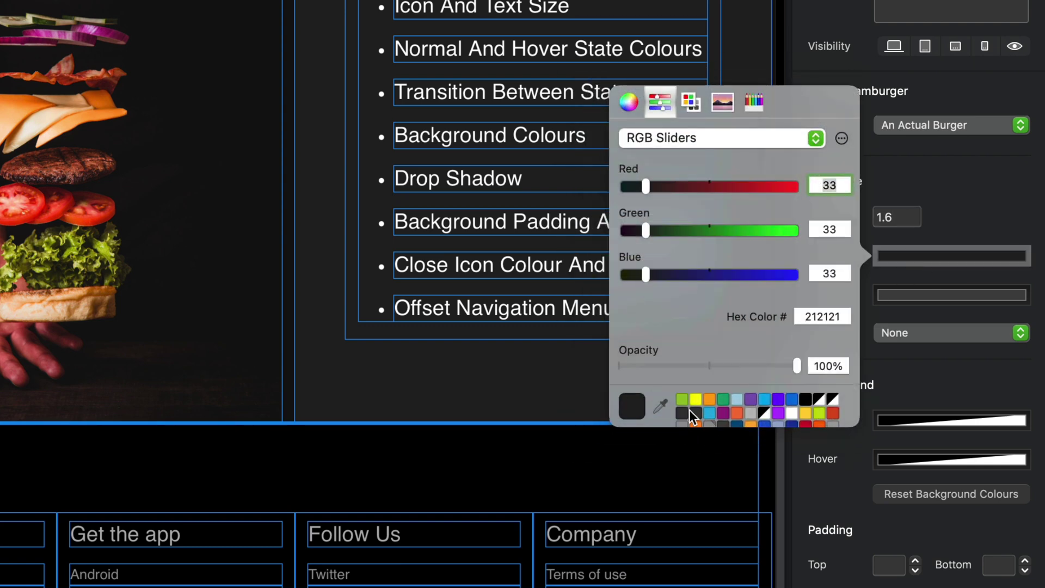
{"action": "left_click", "coordinate": [682, 401]}
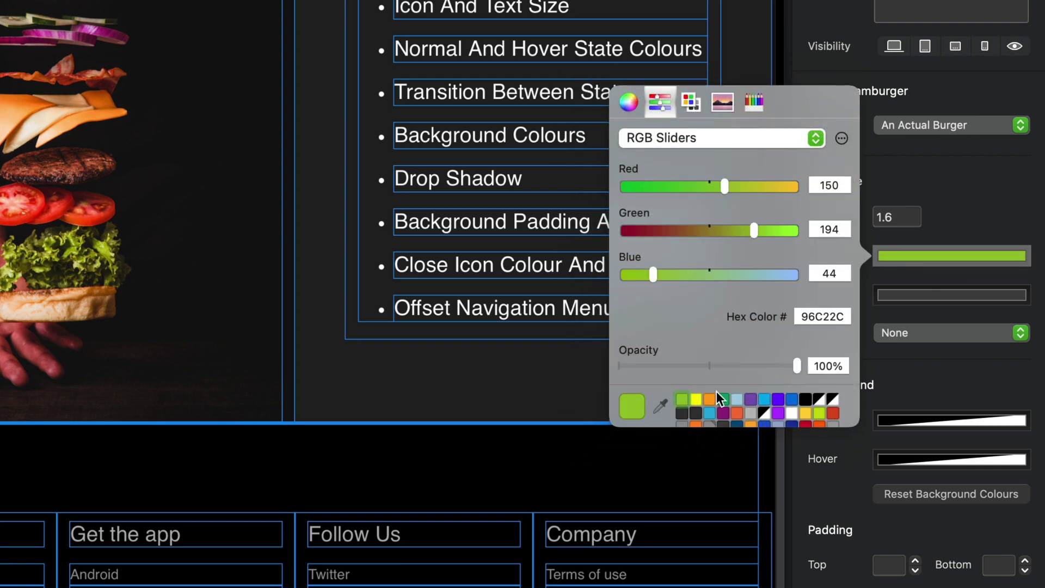
{"action": "left_click", "coordinate": [912, 296]}
Step: Give the icon a blue 016FDE hover colour with a 0.6 sec transition
{"action": "left_click", "coordinate": [913, 296]}
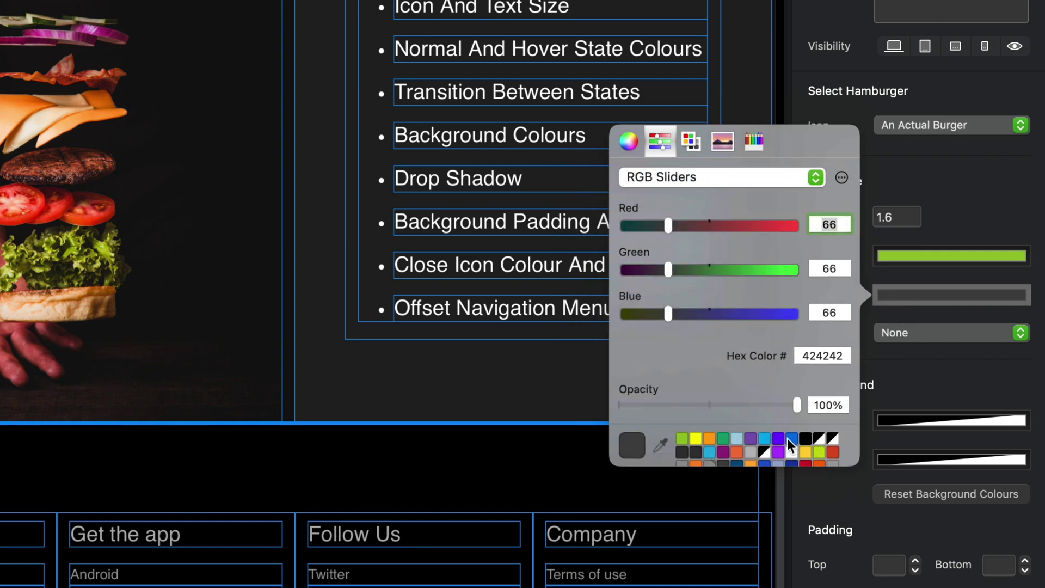
{"action": "left_click", "coordinate": [790, 440]}
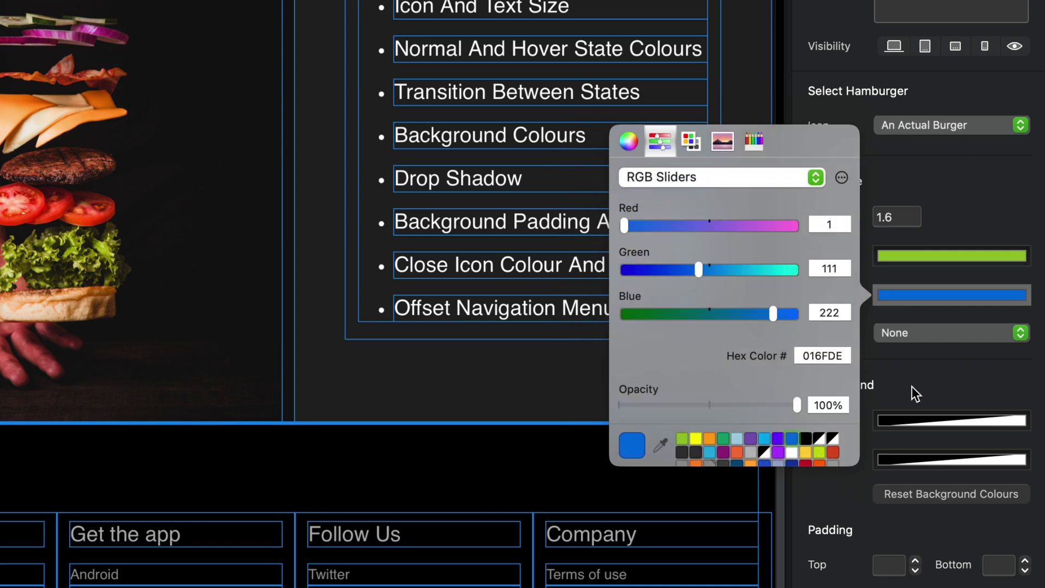
{"action": "left_click", "coordinate": [925, 333]}
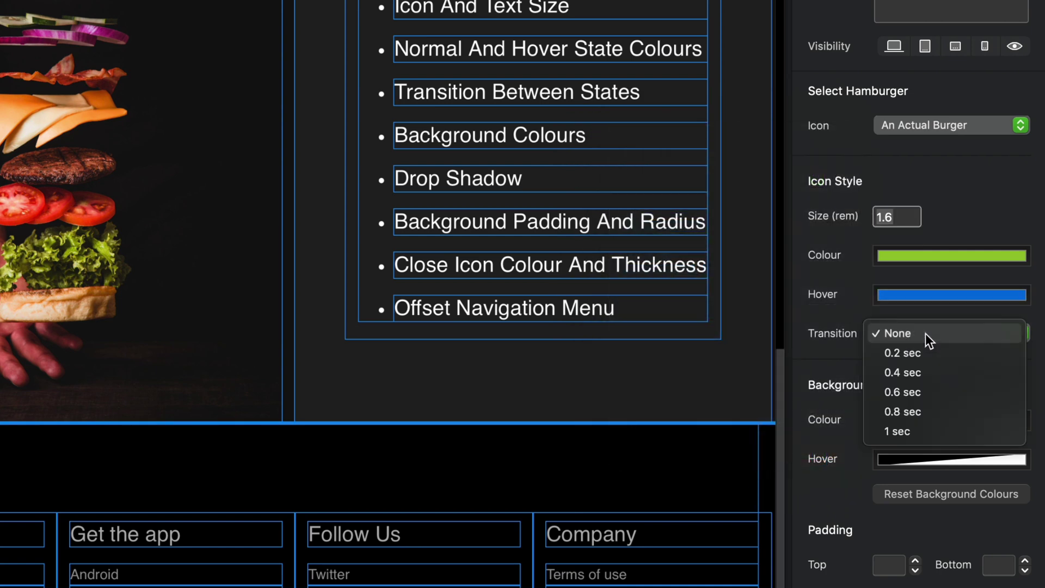
{"action": "left_click", "coordinate": [946, 389]}
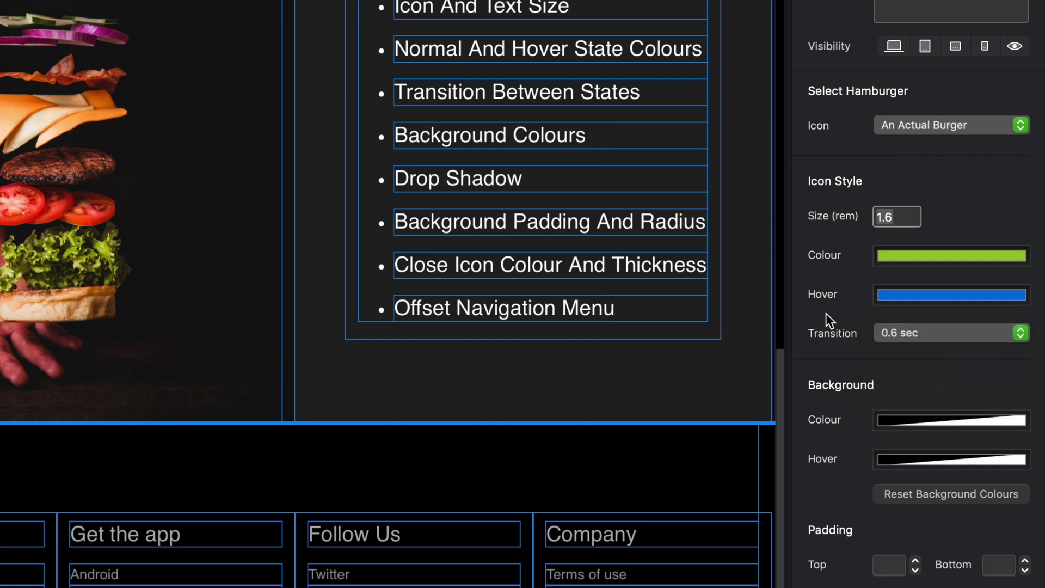
{"action": "scroll", "coordinate": [825, 312], "scroll_direction": "down", "scroll_amount": 4}
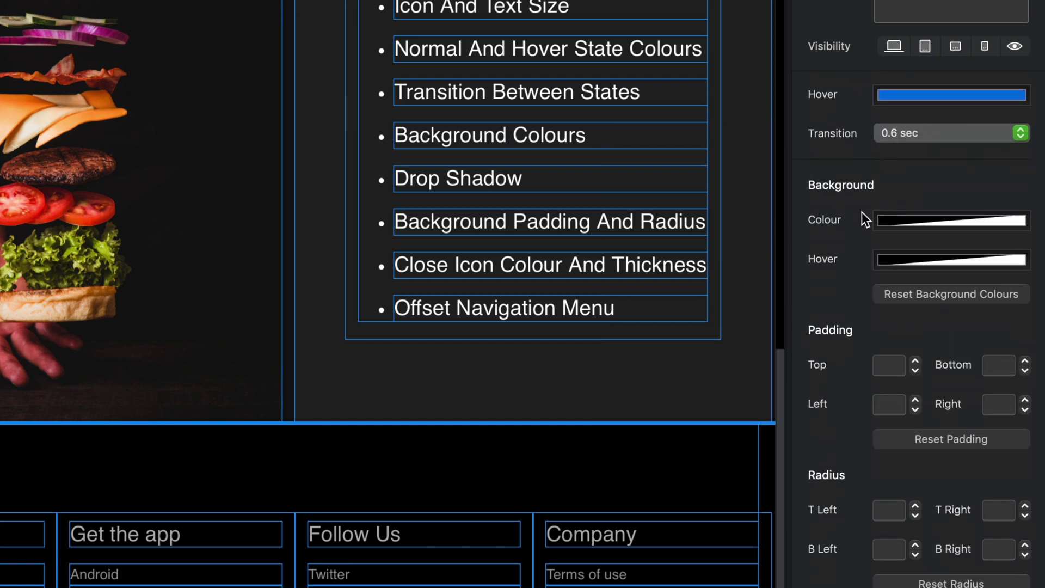
{"action": "scroll", "coordinate": [851, 243], "scroll_direction": "down", "scroll_amount": 3}
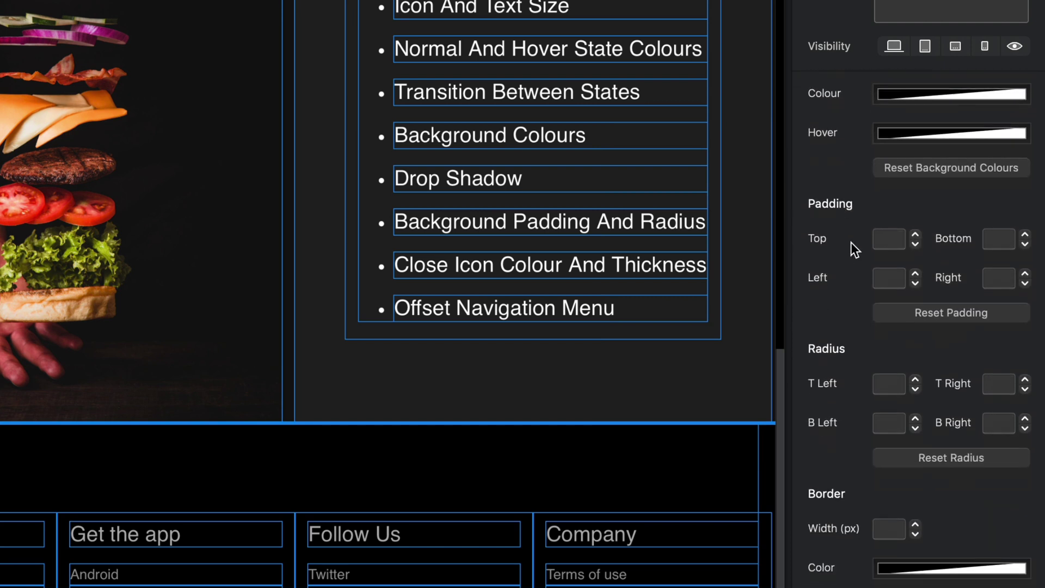
{"action": "scroll", "coordinate": [851, 243], "scroll_direction": "down", "scroll_amount": 1}
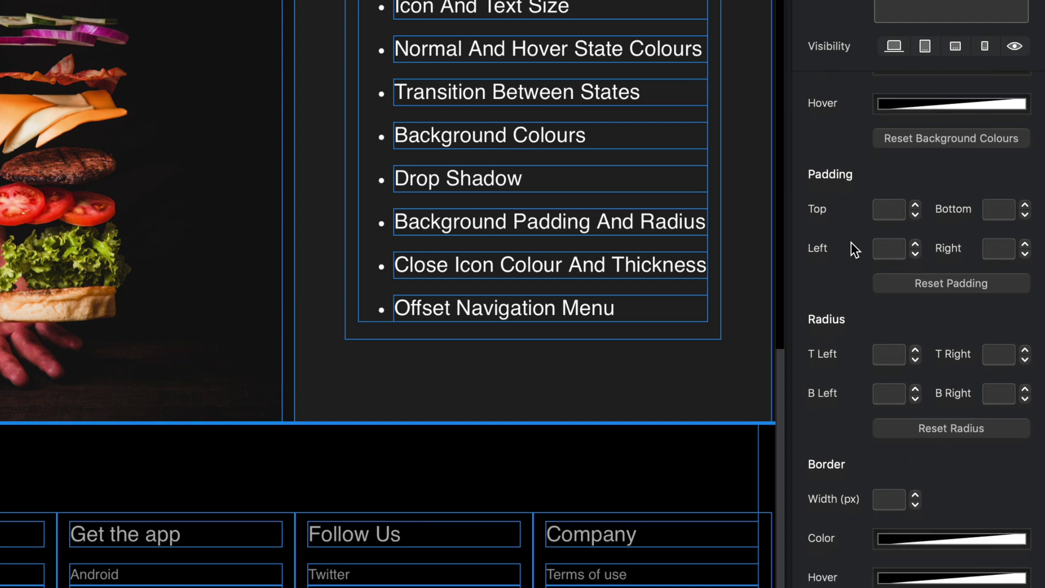
{"action": "scroll", "coordinate": [831, 224], "scroll_direction": "down", "scroll_amount": 1}
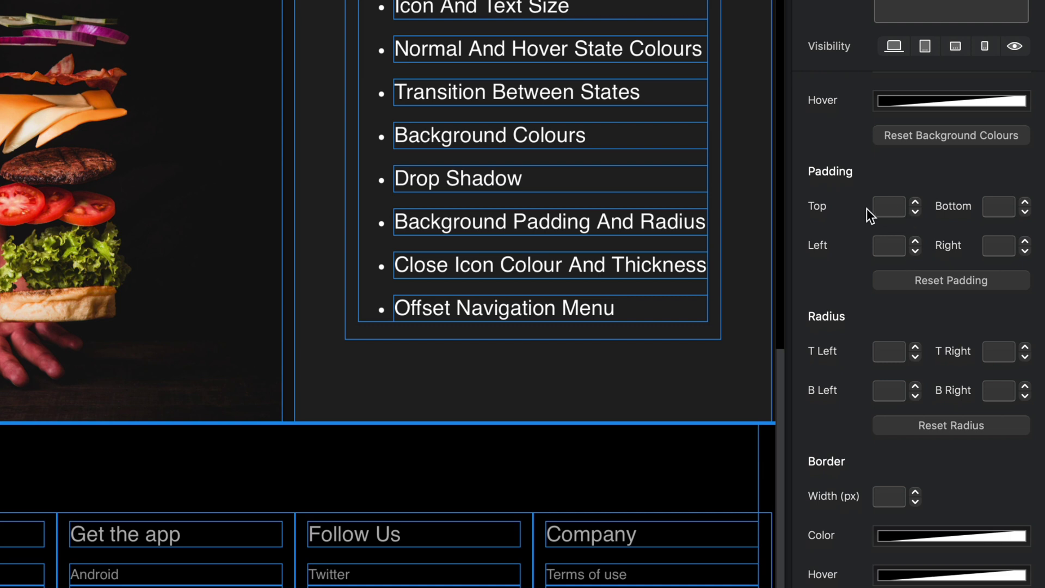
Step: Set the burger toggle's padding to 10 on top, bottom, left and right
{"action": "left_click", "coordinate": [887, 207]}
{"action": "type", "text": "10"}
{"action": "key", "text": "BackSpace"}
{"action": "key", "text": "BackSpace"}
{"action": "type", "text": "10"}
{"action": "left_click", "coordinate": [1000, 207]}
{"action": "type", "text": "10"}
{"action": "left_click", "coordinate": [890, 241]}
{"action": "type", "text": "0"}
{"action": "left_click", "coordinate": [997, 245]}
{"action": "type", "text": "10"}
Step: Give all four corners of the toggle a radius of 5
{"action": "left_click", "coordinate": [891, 351]}
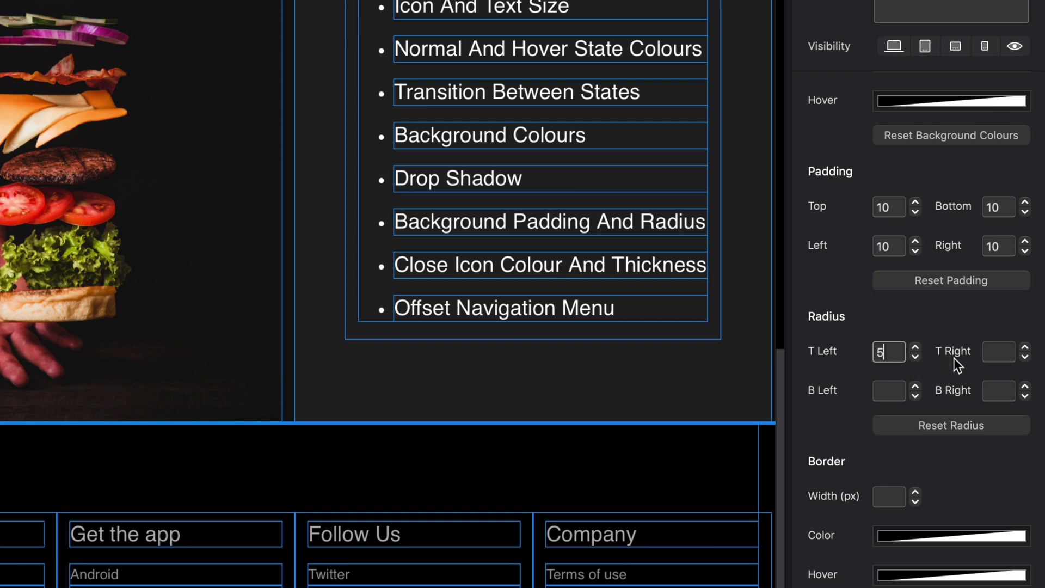
{"action": "left_click", "coordinate": [989, 349]}
{"action": "left_click", "coordinate": [885, 391]}
{"action": "type", "text": "5"}
{"action": "left_click", "coordinate": [997, 390]}
{"action": "type", "text": "5"}
{"action": "scroll", "coordinate": [969, 384], "scroll_direction": "down", "scroll_amount": 5}
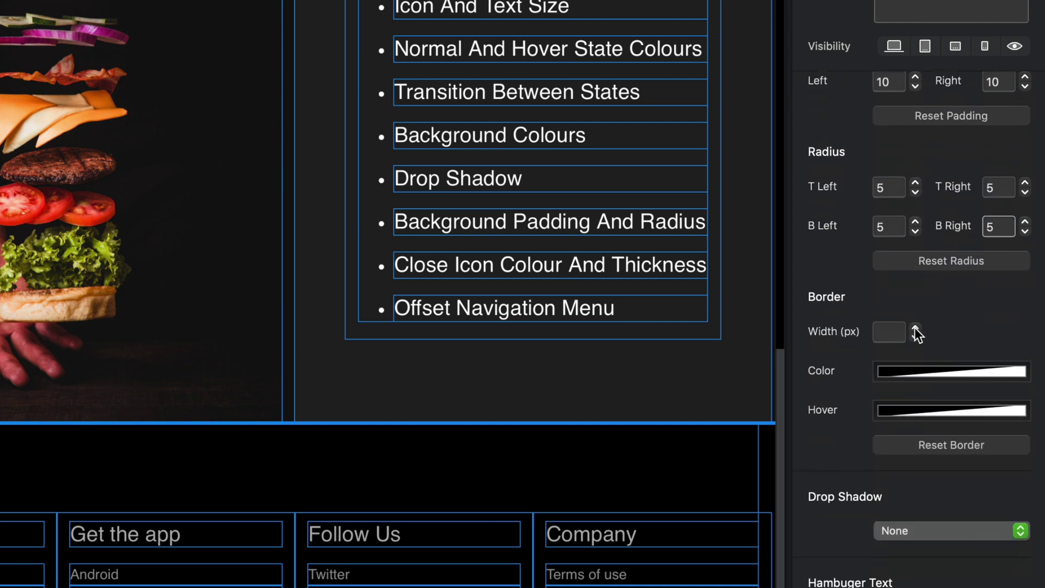
Step: Give the toggle a 1 px green border
{"action": "left_click", "coordinate": [916, 328]}
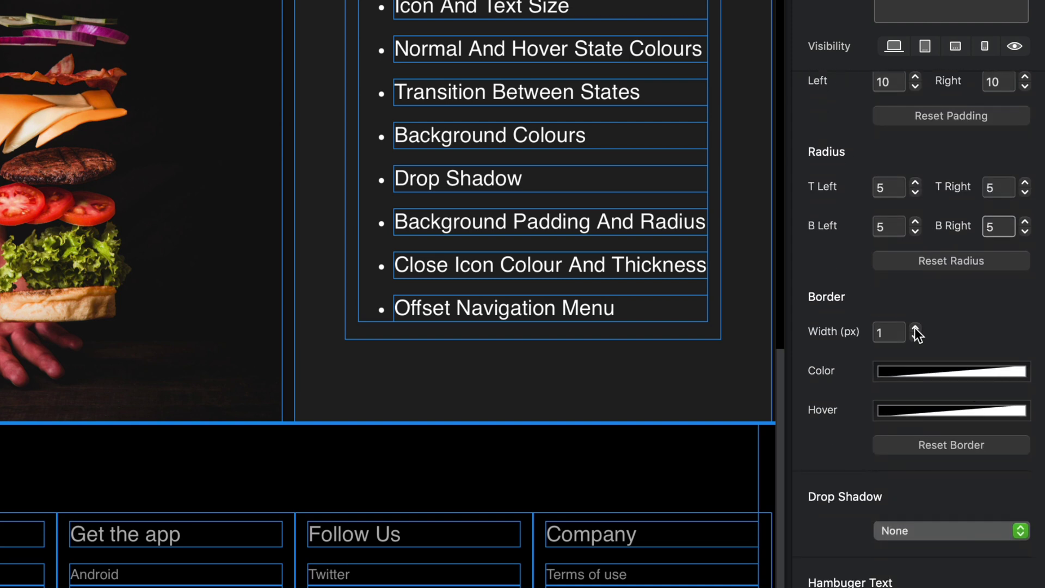
{"action": "left_click", "coordinate": [950, 375]}
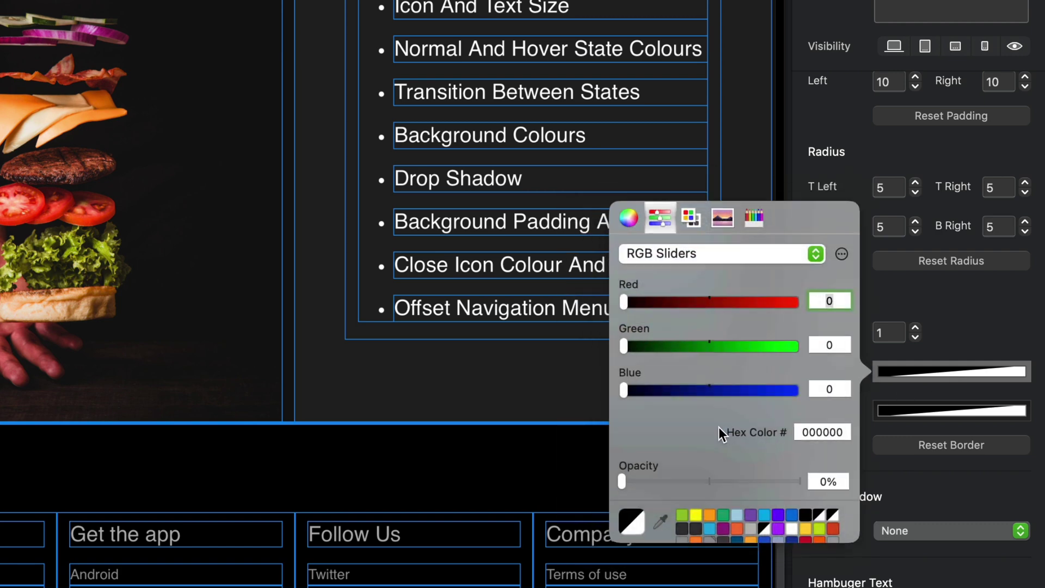
{"action": "left_click", "coordinate": [683, 514]}
Step: Make the border turn blue on hover, then preview the page
{"action": "left_click", "coordinate": [952, 415]}
{"action": "left_click", "coordinate": [950, 412]}
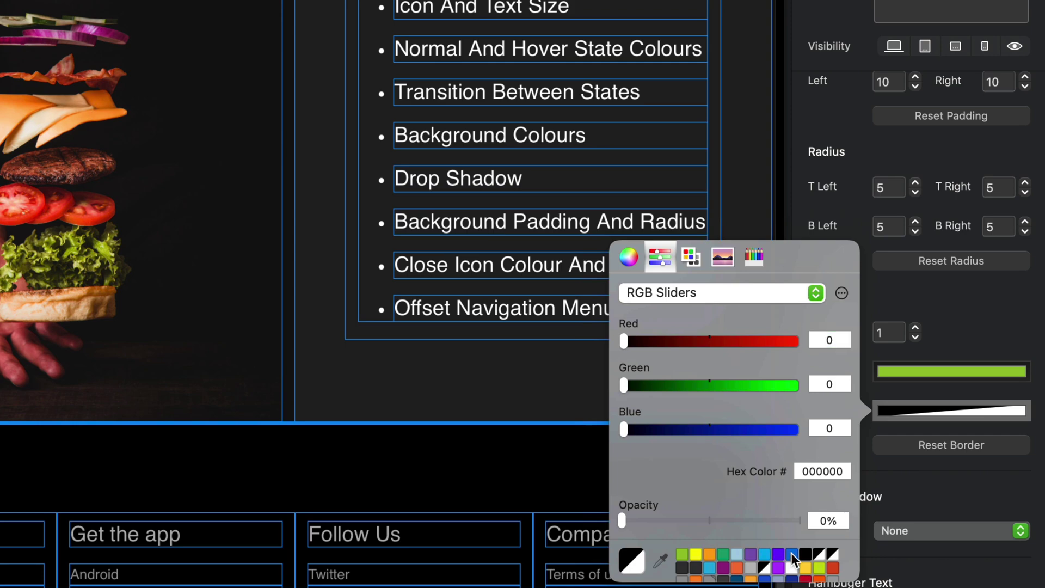
{"action": "left_click", "coordinate": [792, 554]}
{"action": "key", "text": "Escape"}
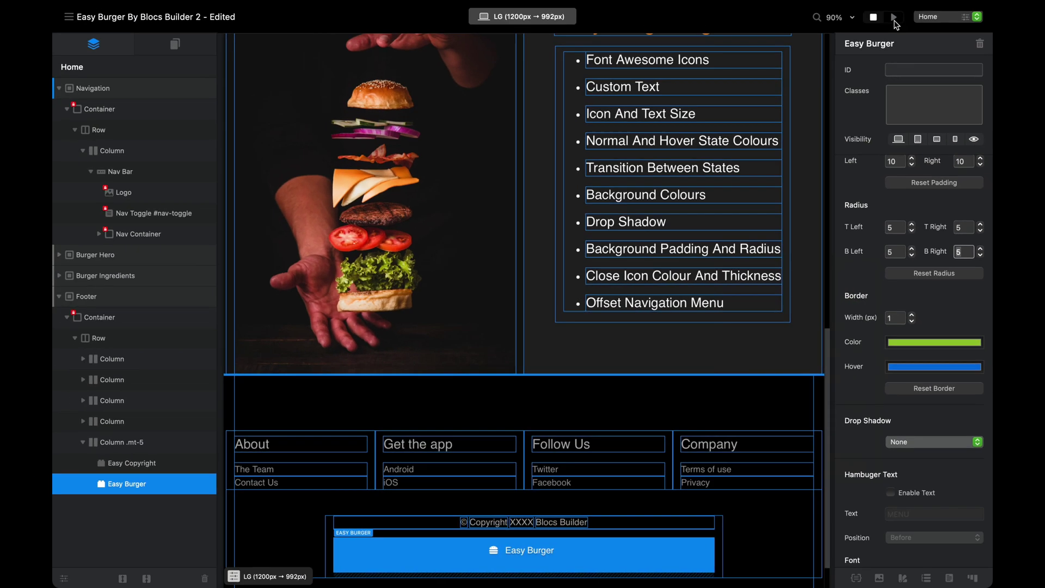
{"action": "left_click", "coordinate": [894, 18]}
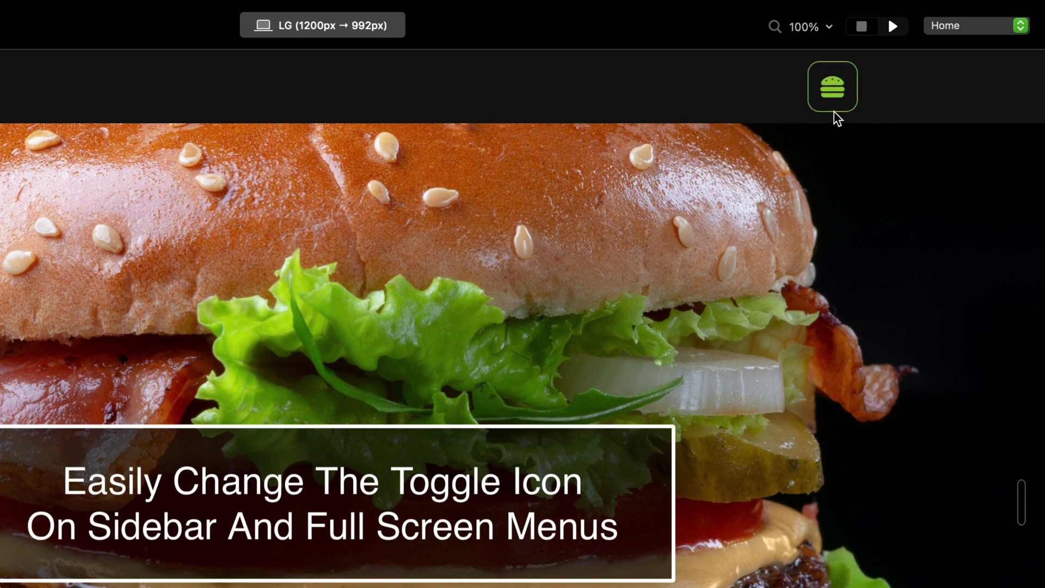
Step: Enable the Hamburger Text so MENU shows before the burger icon, then preview the page
{"action": "left_click", "coordinate": [870, 25]}
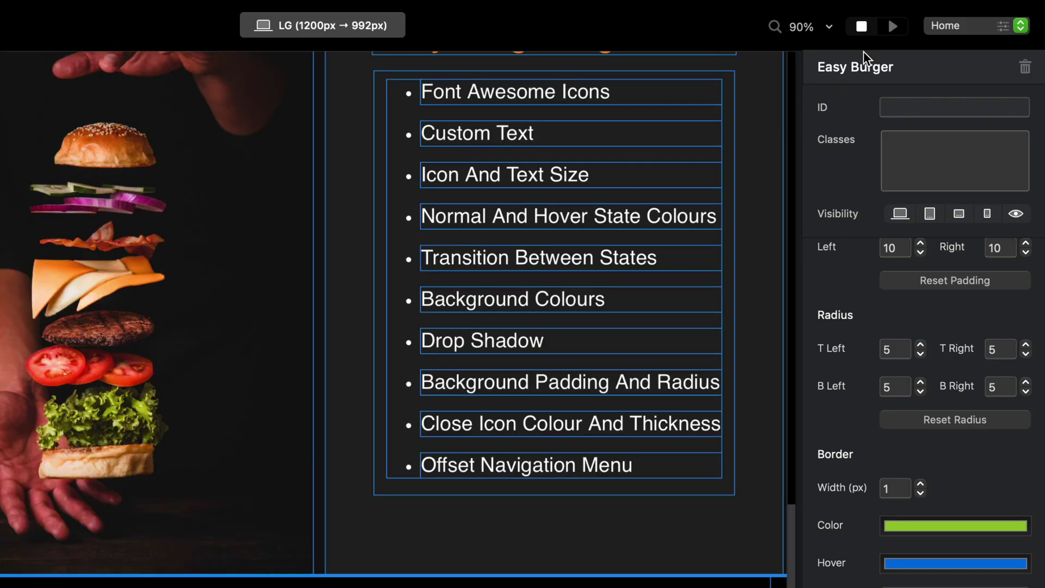
{"action": "scroll", "coordinate": [920, 585], "scroll_direction": "down", "scroll_amount": 3}
{"action": "scroll", "coordinate": [919, 426], "scroll_direction": "down", "scroll_amount": 3}
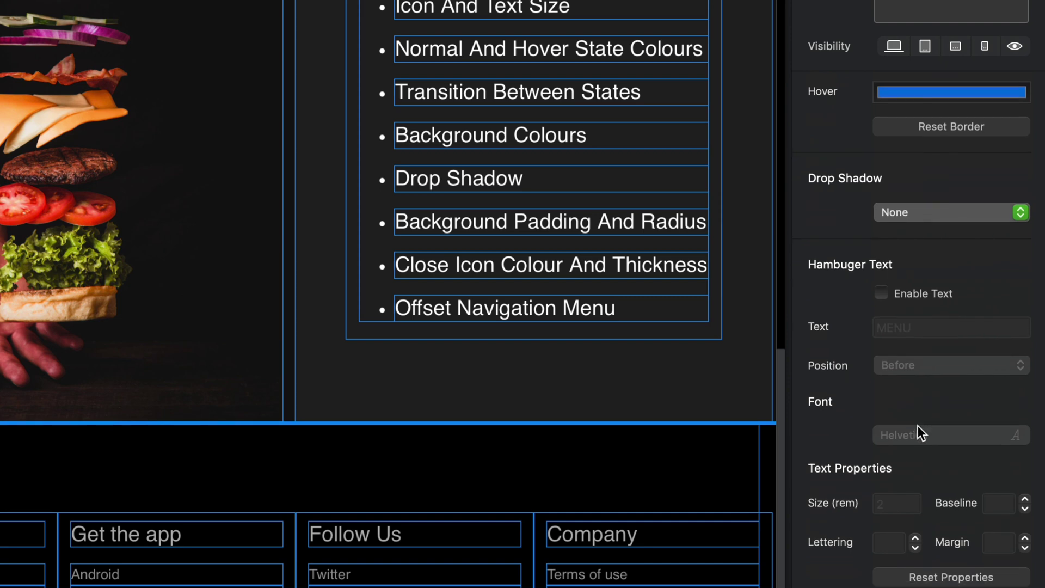
{"action": "left_click", "coordinate": [910, 287]}
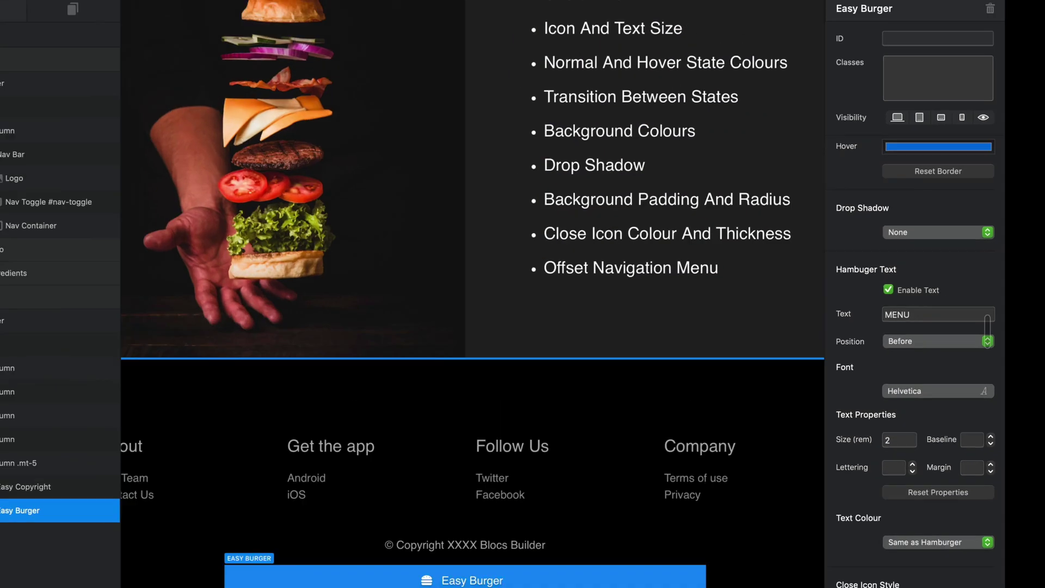
{"action": "left_click", "coordinate": [893, 17]}
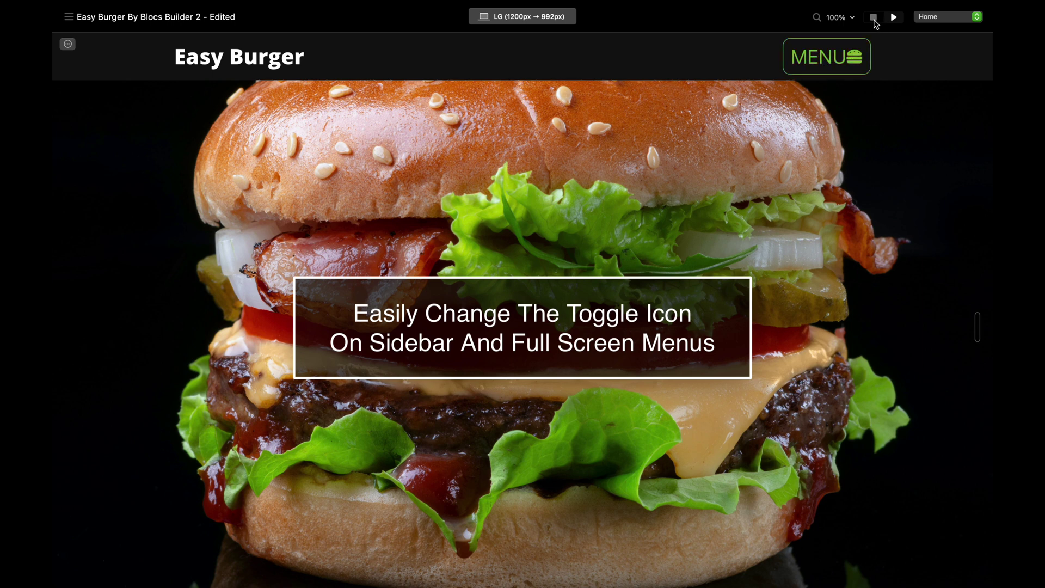
Step: Set the MENU text position to After the burger icon and preview it
{"action": "left_click", "coordinate": [874, 19]}
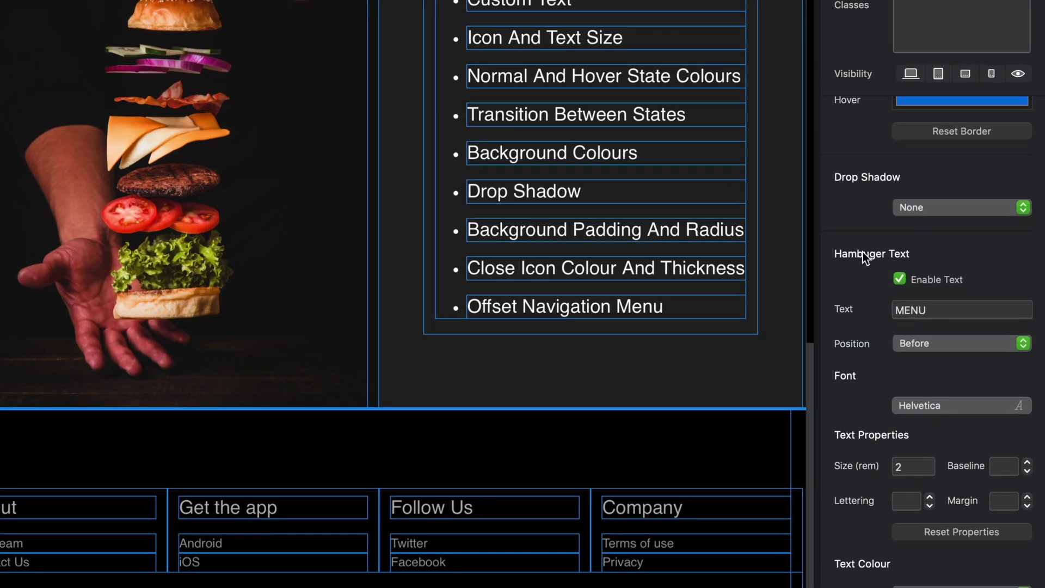
{"action": "scroll", "coordinate": [883, 280], "scroll_direction": "down", "scroll_amount": 1}
{"action": "scroll", "coordinate": [904, 278], "scroll_direction": "down", "scroll_amount": 2}
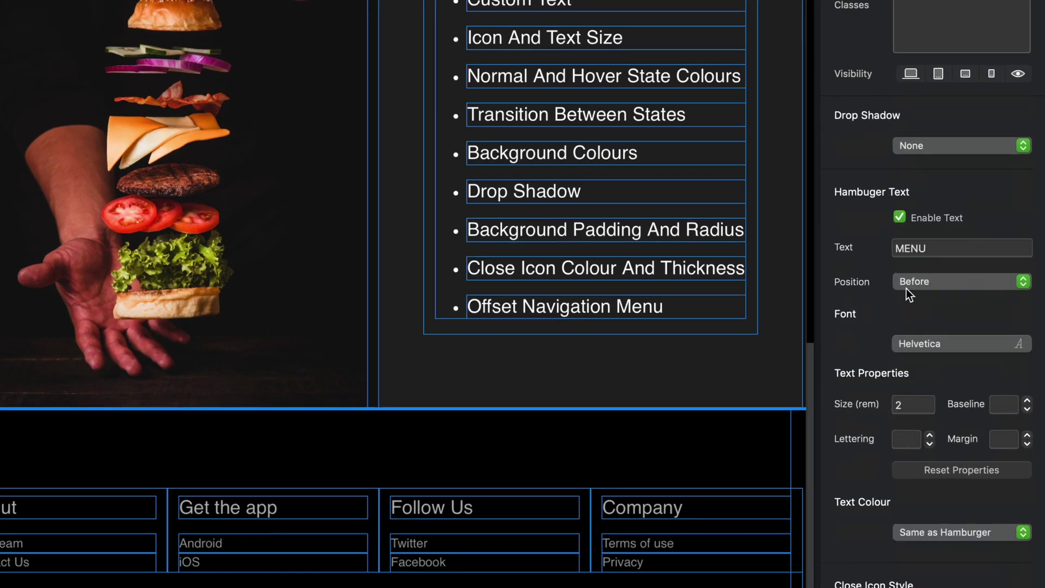
{"action": "left_click", "coordinate": [920, 286]}
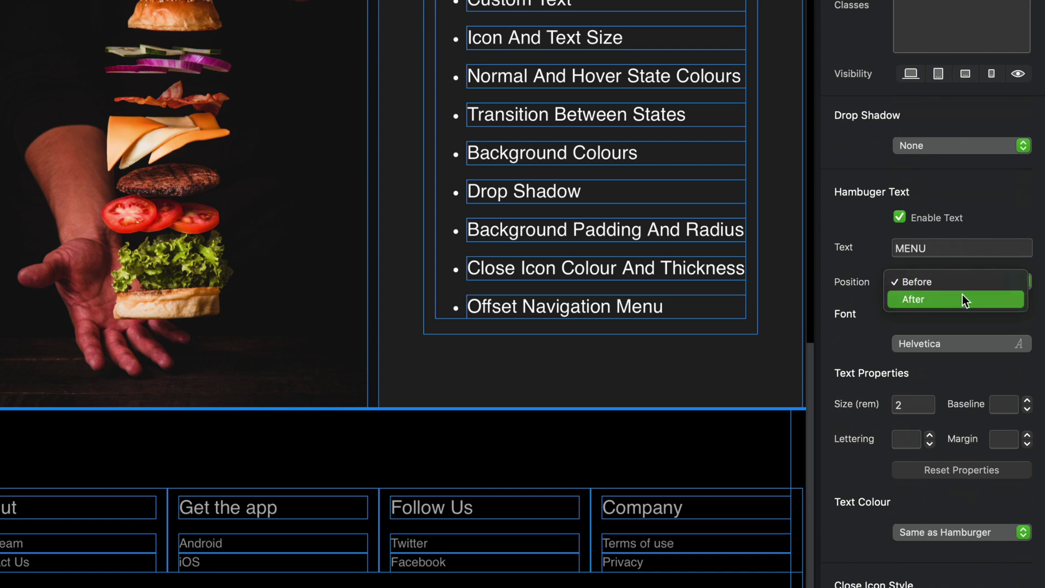
{"action": "left_click", "coordinate": [962, 299]}
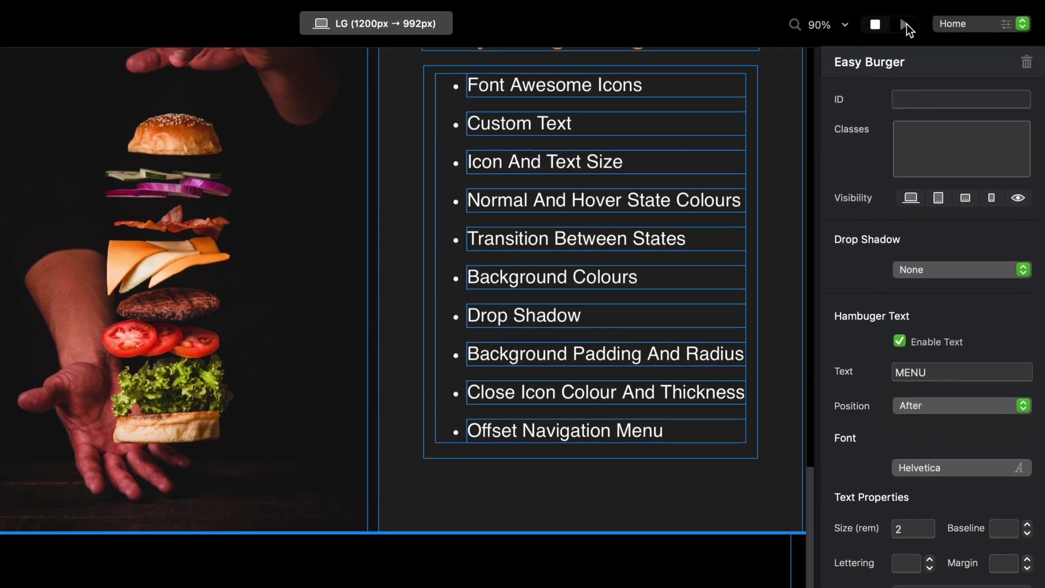
{"action": "left_click", "coordinate": [905, 24]}
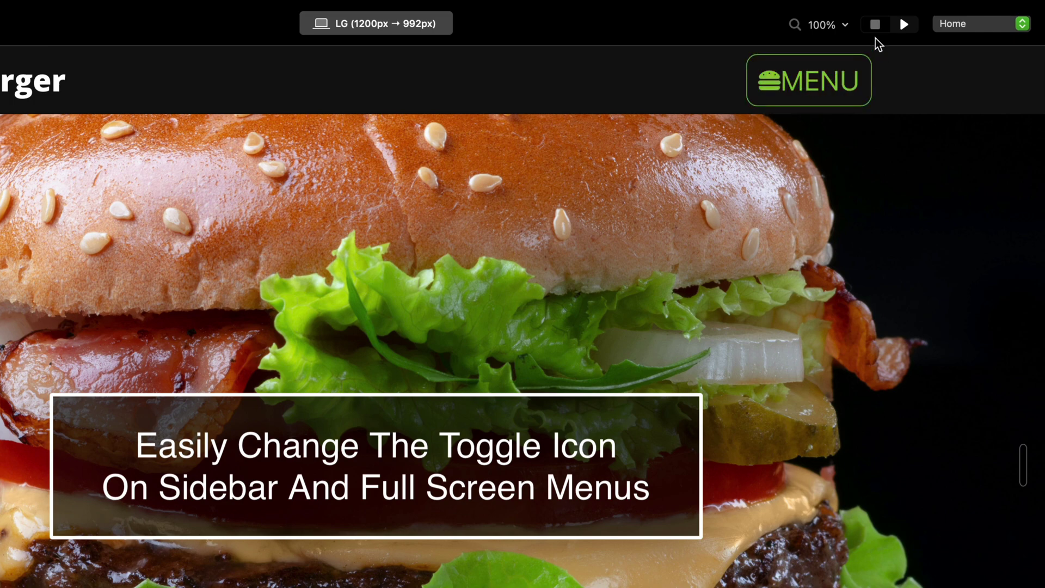
Step: Reduce the toggle text size to 1.6 rem, keeping the Helvetica font
{"action": "left_click", "coordinate": [875, 25]}
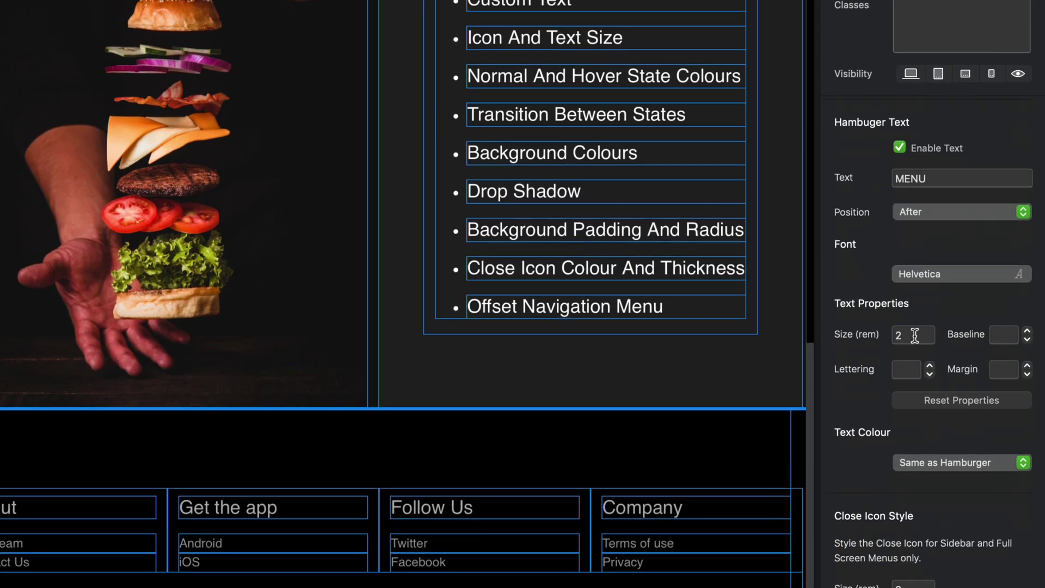
{"action": "left_click", "coordinate": [915, 459]}
{"action": "type", "text": "1.6"}
{"action": "left_click", "coordinate": [899, 273]}
{"action": "left_click", "coordinate": [870, 270]}
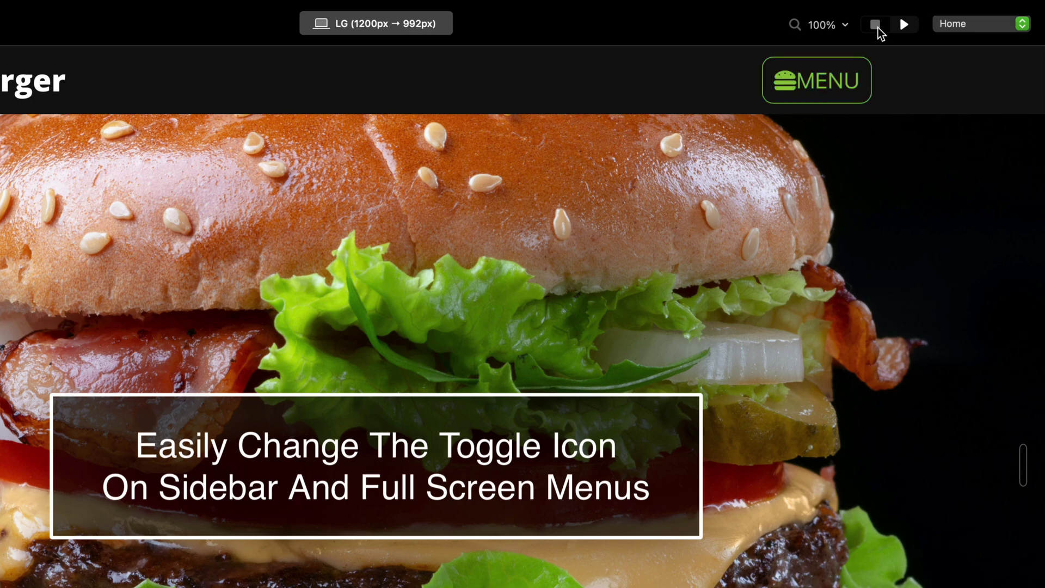
Step: Change the toggle text to lowercase 'menu'
{"action": "left_click", "coordinate": [876, 25]}
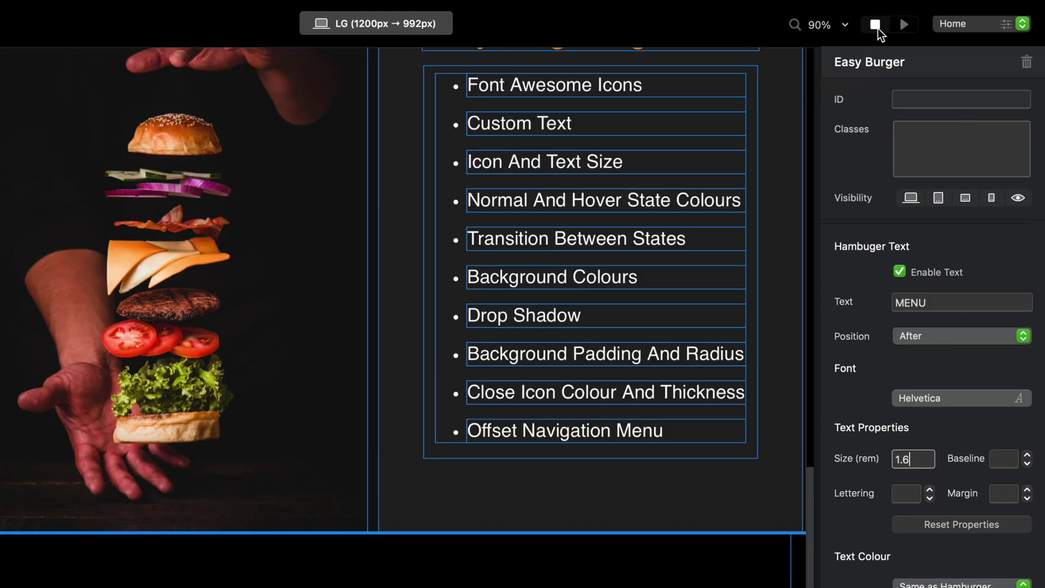
{"action": "double_click", "coordinate": [939, 302]}
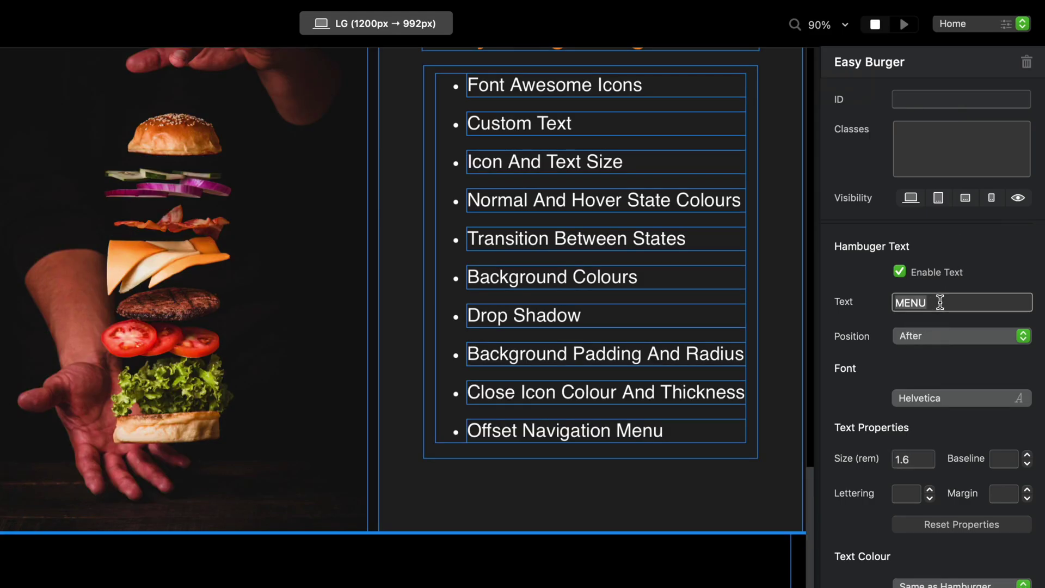
{"action": "type", "text": "menu"}
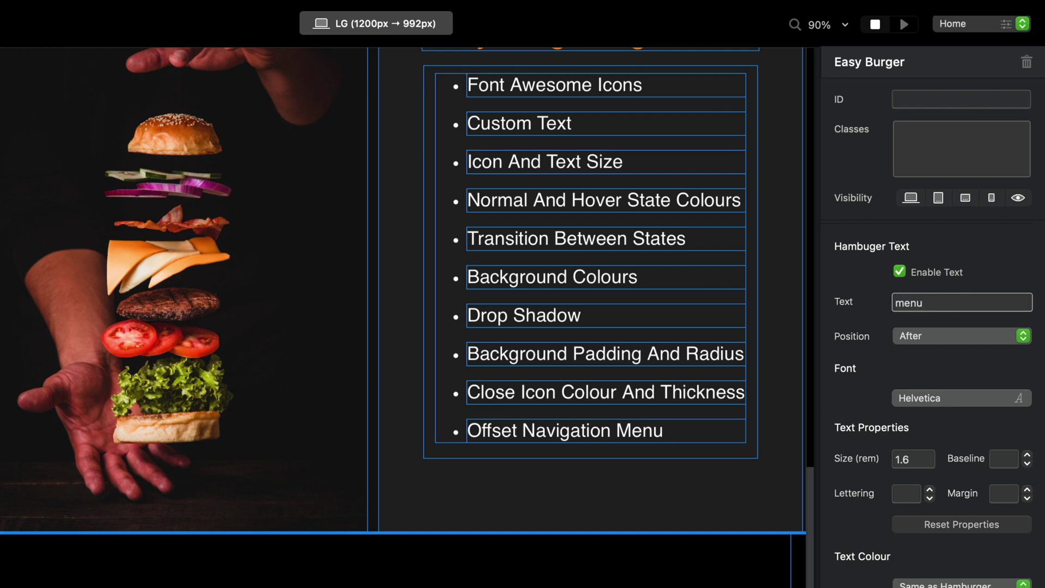
Step: Place the text before the burger icon with a baseline of 1, then preview
{"action": "left_click", "coordinate": [943, 339]}
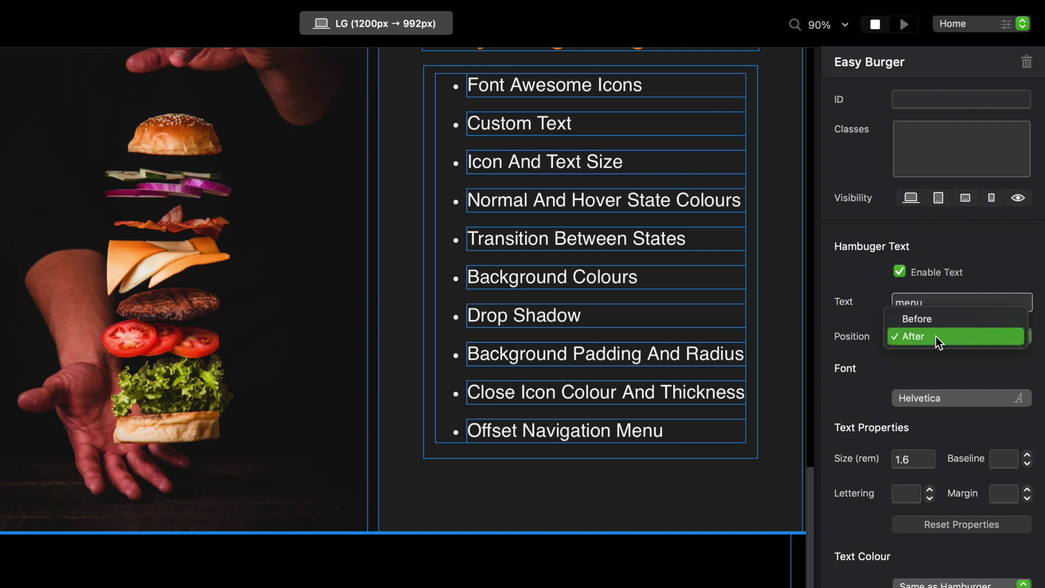
{"action": "left_click", "coordinate": [936, 321]}
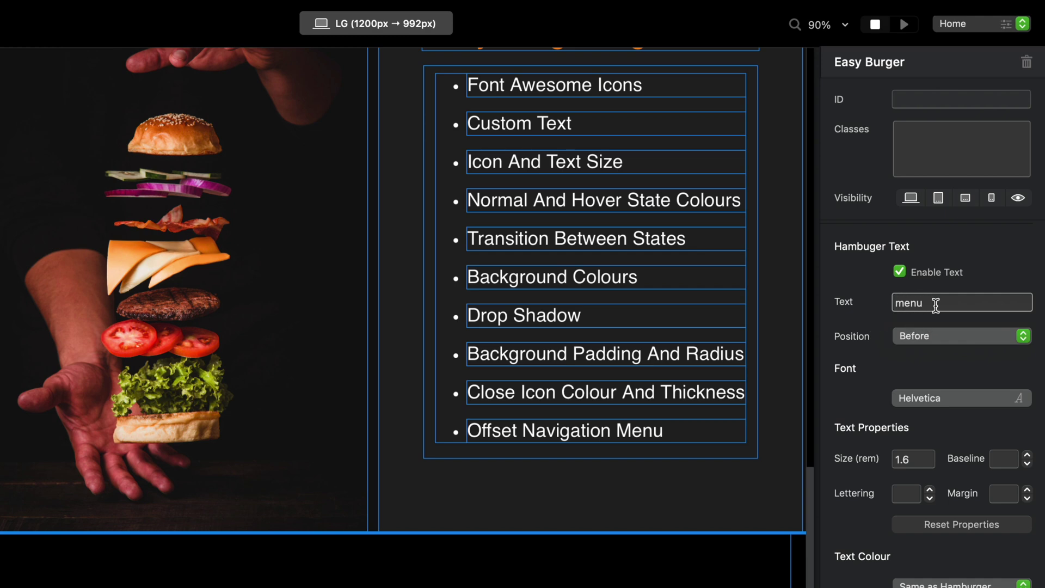
{"action": "left_click", "coordinate": [906, 24]}
{"action": "left_click", "coordinate": [1028, 456]}
{"action": "left_click", "coordinate": [904, 25]}
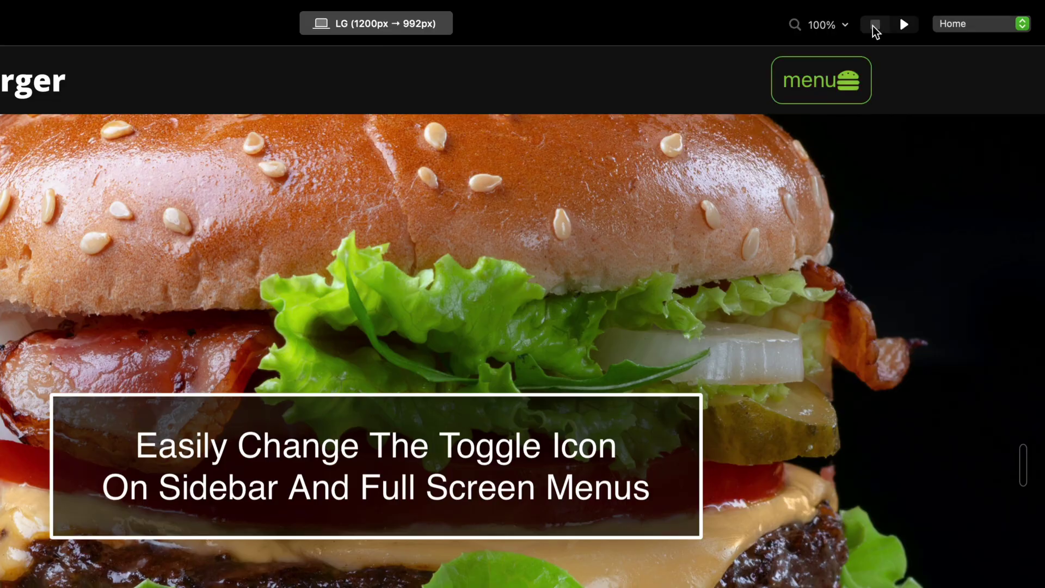
Step: Raise the toggle text margin to 2 and preview the page
{"action": "left_click", "coordinate": [875, 24]}
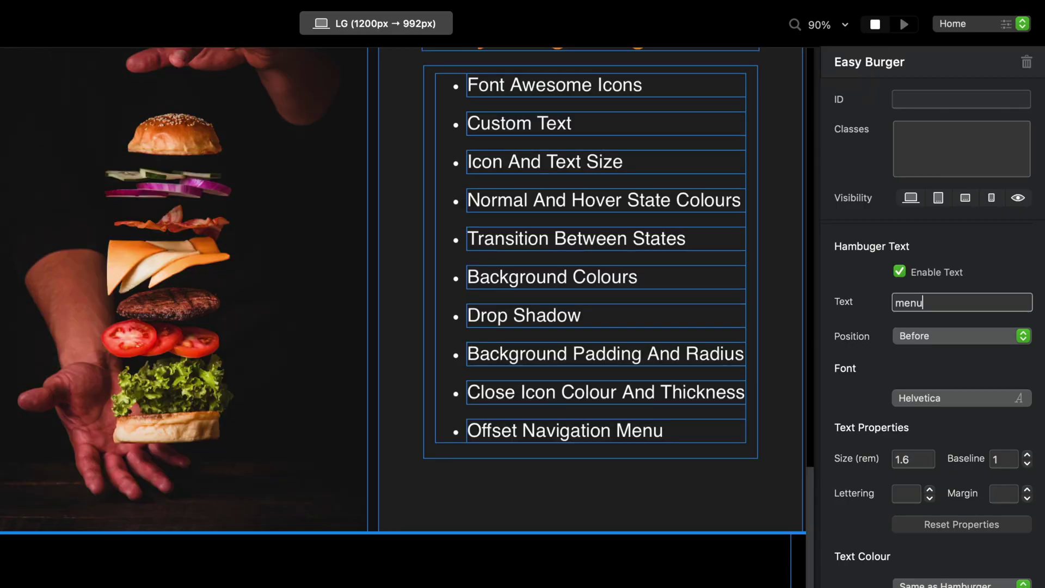
{"action": "left_click", "coordinate": [1027, 490]}
{"action": "left_click", "coordinate": [903, 25]}
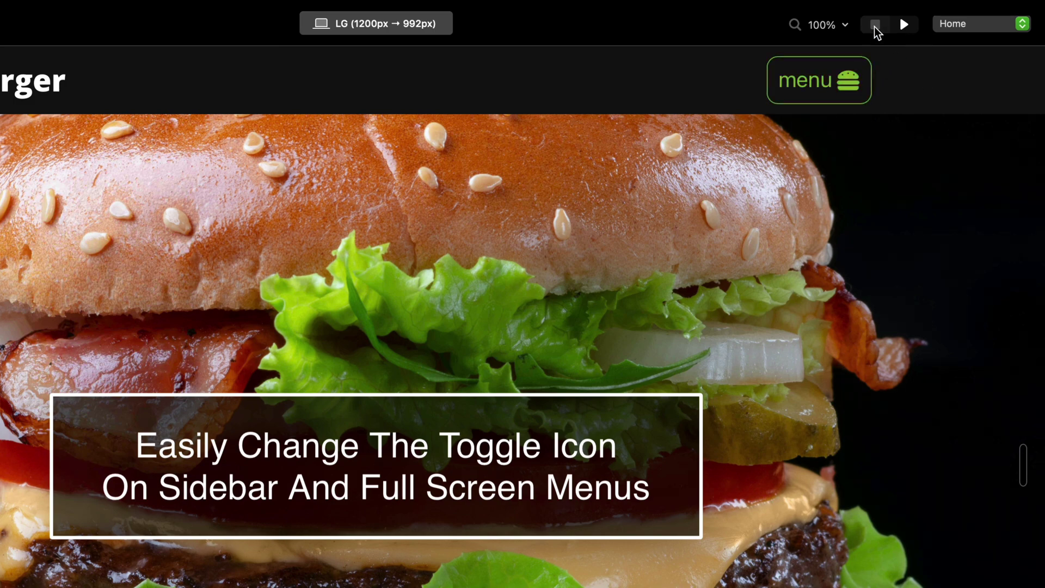
Step: Set the letter spacing to 2, then preview and open and close the sidebar menu
{"action": "left_click", "coordinate": [875, 25]}
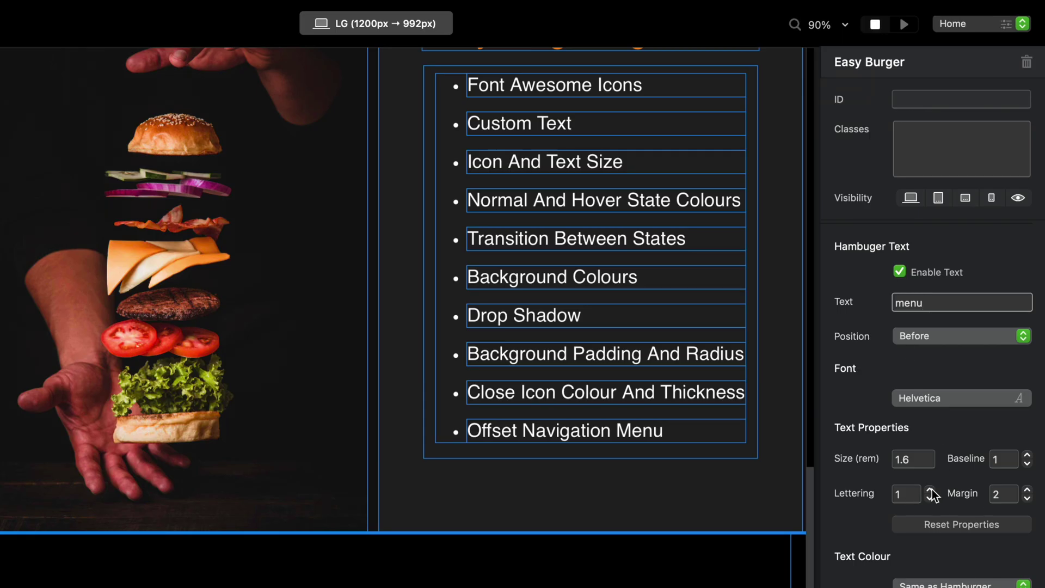
{"action": "left_click", "coordinate": [931, 489]}
{"action": "left_click", "coordinate": [906, 24]}
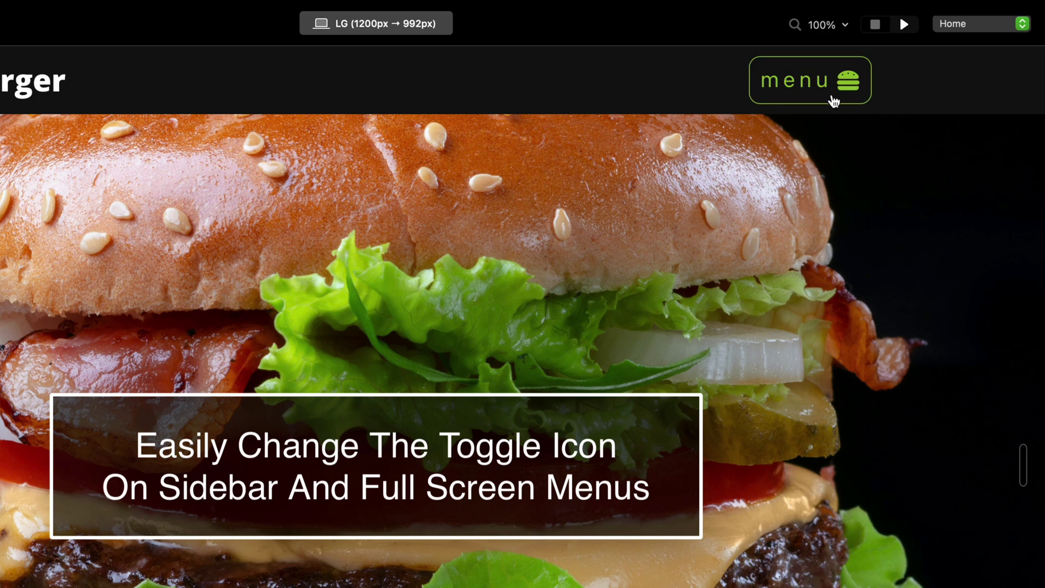
{"action": "left_click", "coordinate": [828, 93]}
{"action": "left_click", "coordinate": [678, 162]}
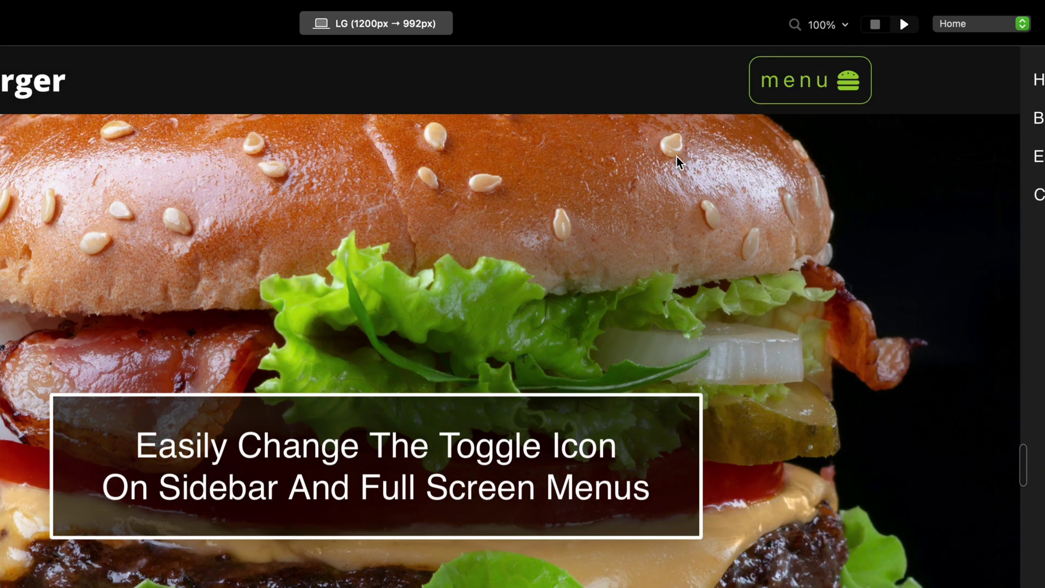
Step: Replace the toggle text with 'tasty' and preview the page
{"action": "left_click", "coordinate": [873, 25]}
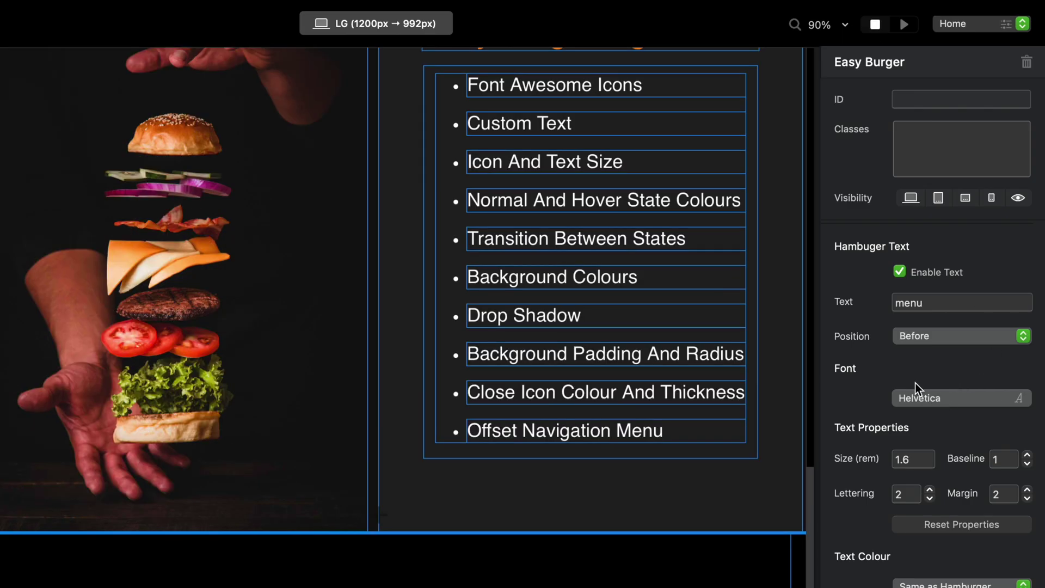
{"action": "double_click", "coordinate": [934, 301]}
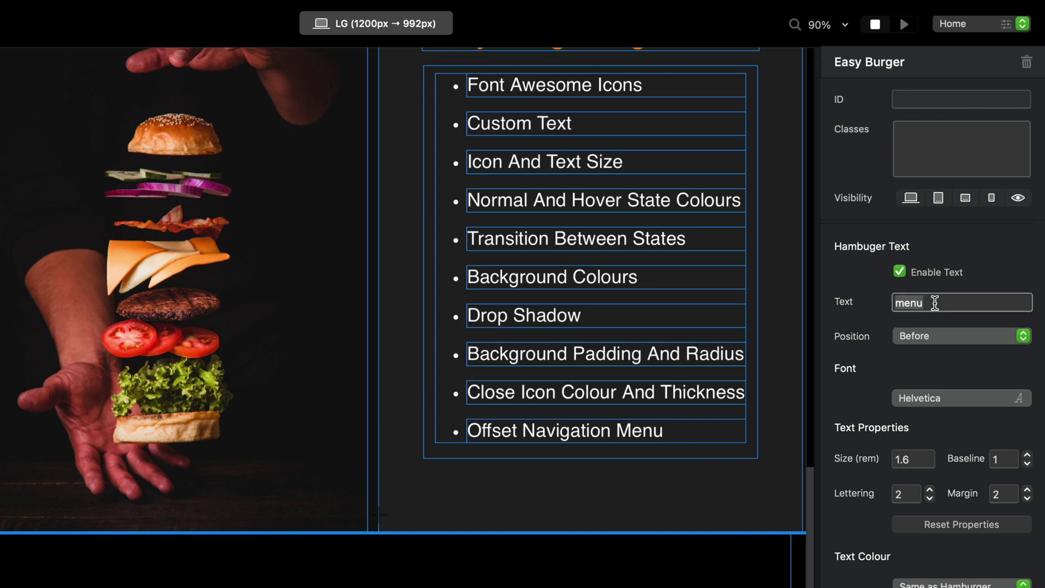
{"action": "type", "text": "tasty"}
{"action": "left_click", "coordinate": [905, 24]}
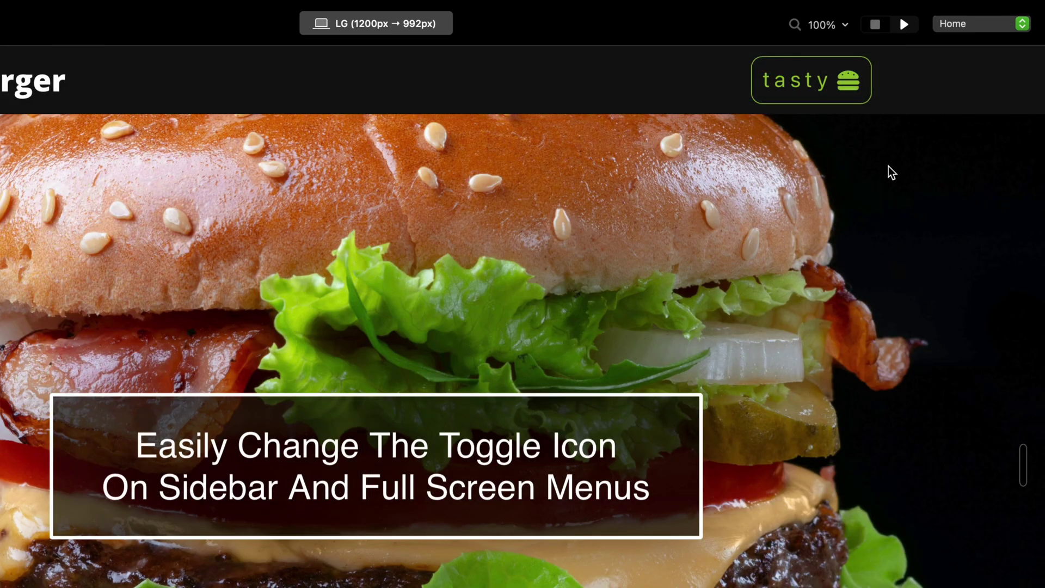
Step: Open, close and reopen the sidebar menu from the tasty toggle, then stop the preview
{"action": "left_click", "coordinate": [814, 100]}
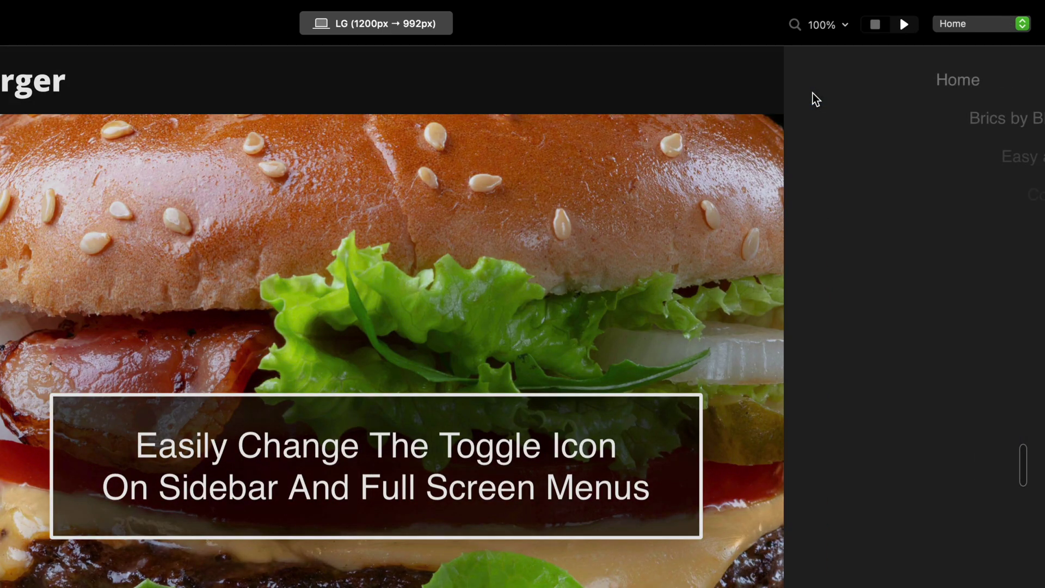
{"action": "left_click", "coordinate": [647, 78]}
{"action": "left_click", "coordinate": [805, 93]}
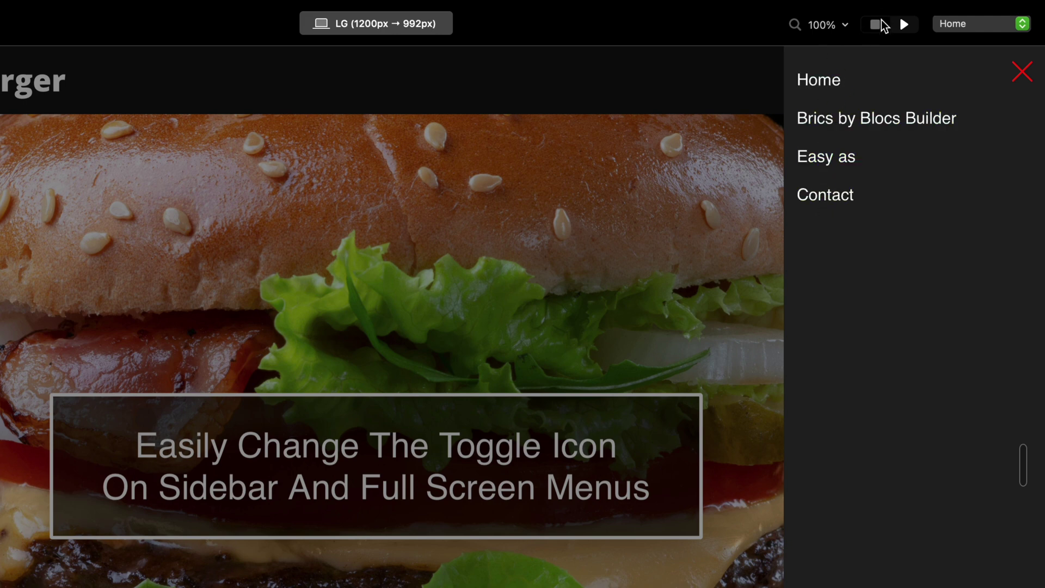
{"action": "left_click", "coordinate": [875, 25]}
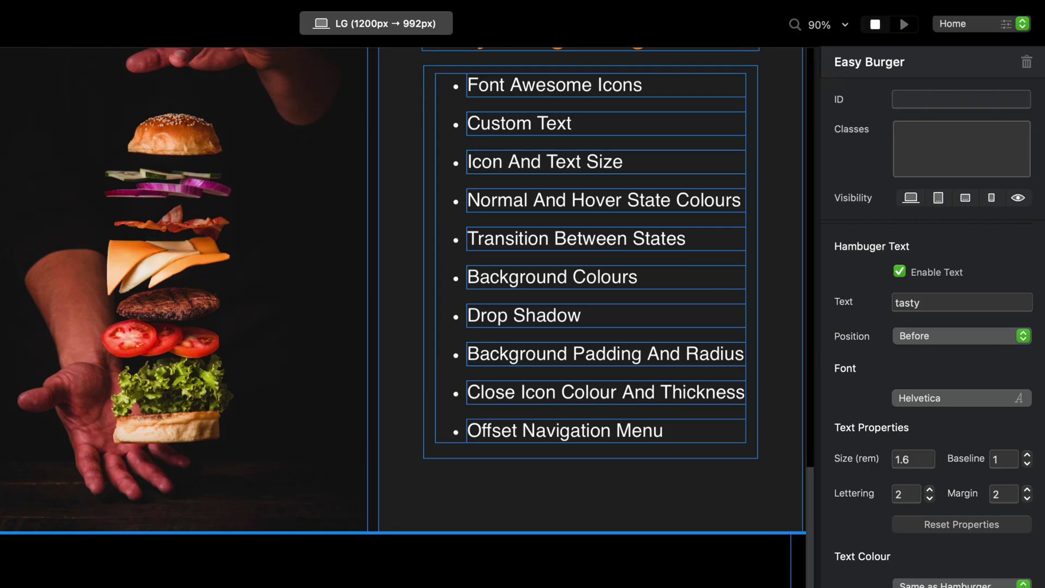
Step: Make the close icon 1.6 rem and thick, and set the sidebar menu offset to 2.98
{"action": "scroll", "coordinate": [845, 427], "scroll_direction": "down", "scroll_amount": 5}
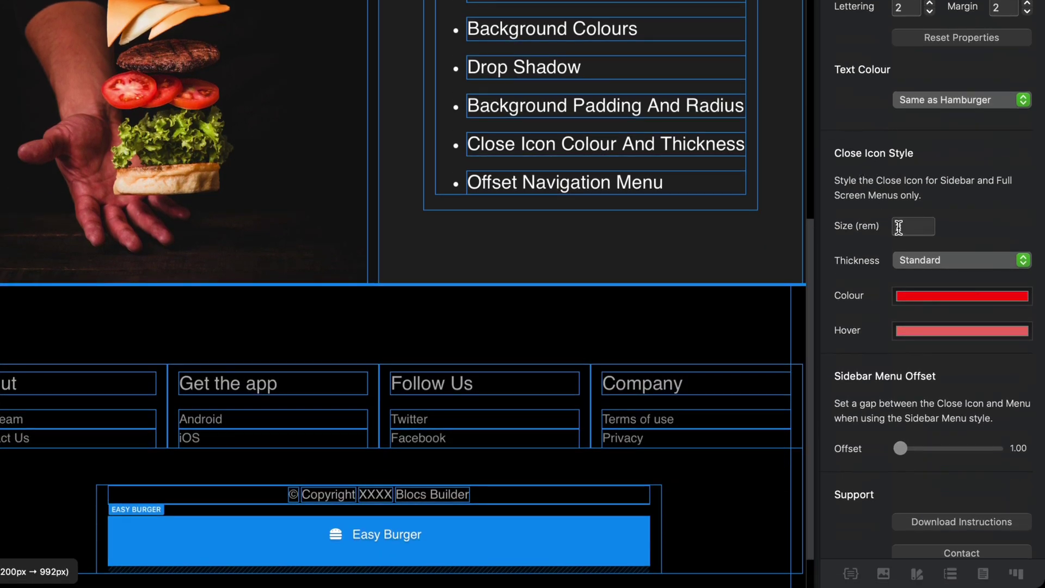
{"action": "left_click", "coordinate": [924, 226]}
{"action": "type", "text": "1.6"}
{"action": "left_click", "coordinate": [922, 261]}
{"action": "left_click", "coordinate": [938, 273]}
{"action": "left_click_drag", "start_coordinate": [906, 446], "coordinate": [946, 454]}
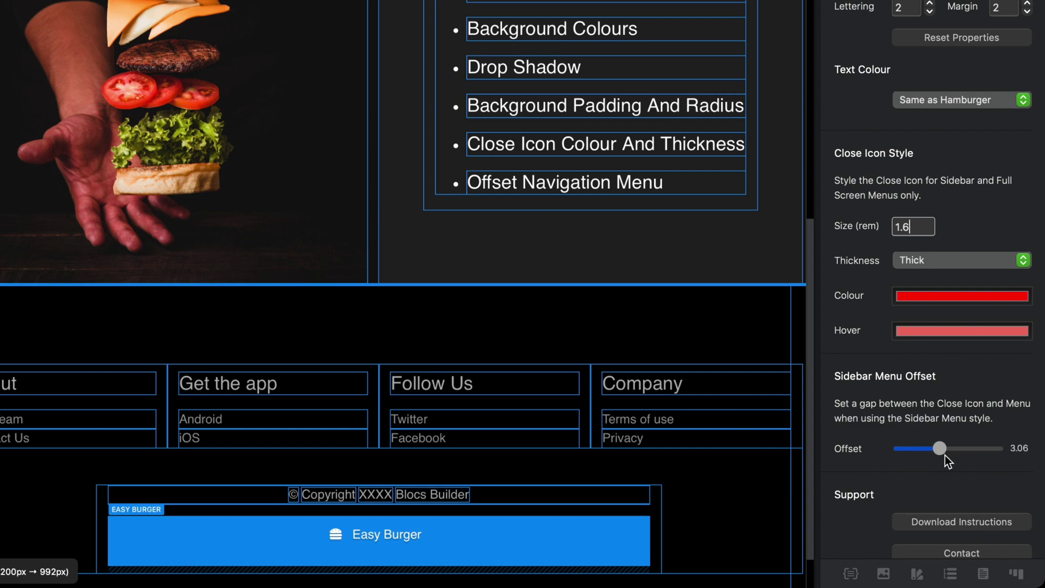
{"action": "left_click_drag", "start_coordinate": [945, 455], "coordinate": [943, 456]}
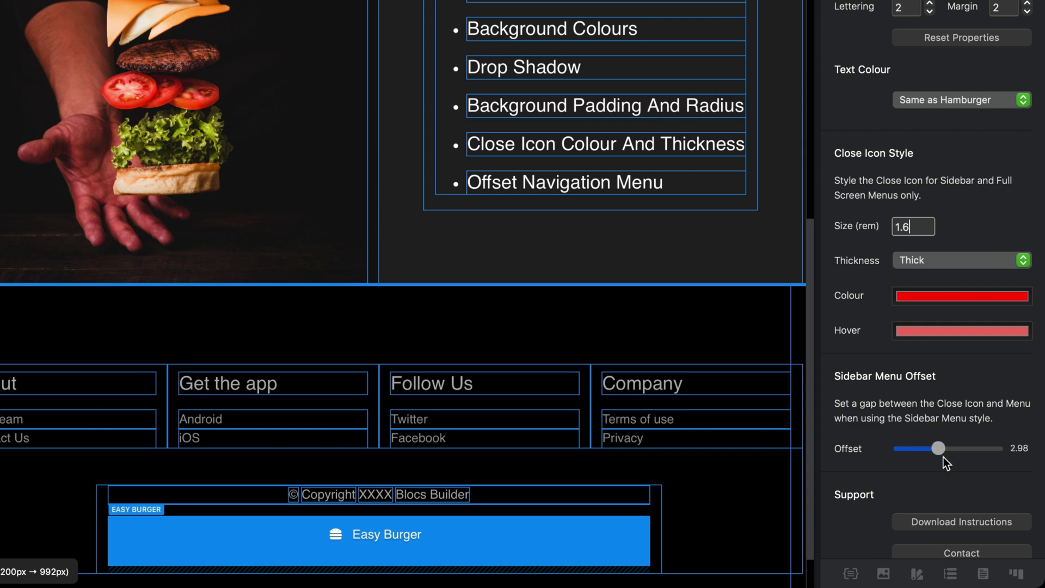
Step: Colour the close icon green with a blue hover, then preview the page
{"action": "left_click", "coordinate": [930, 293]}
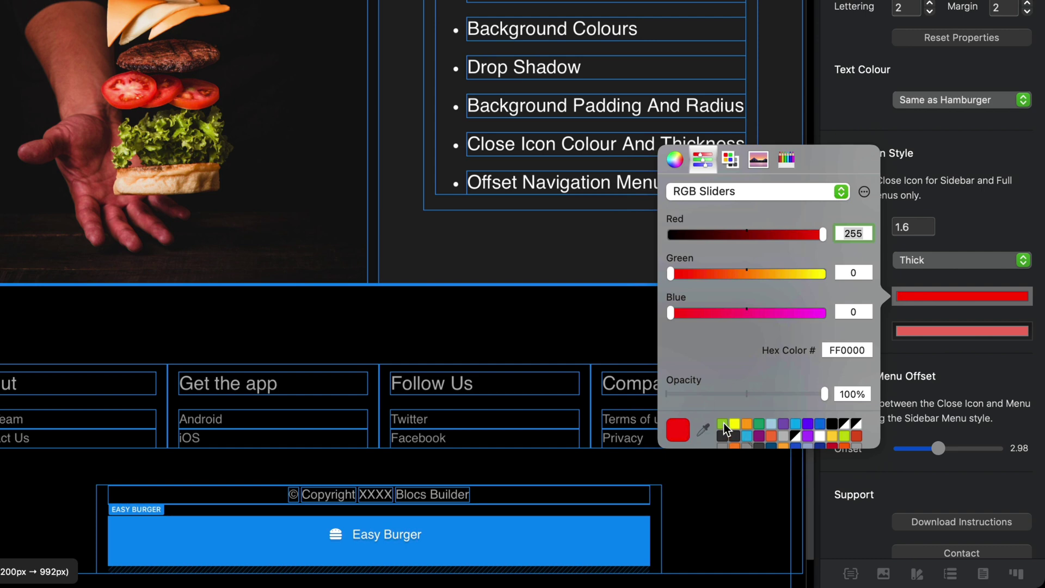
{"action": "left_click", "coordinate": [724, 424]}
{"action": "left_click", "coordinate": [932, 340]}
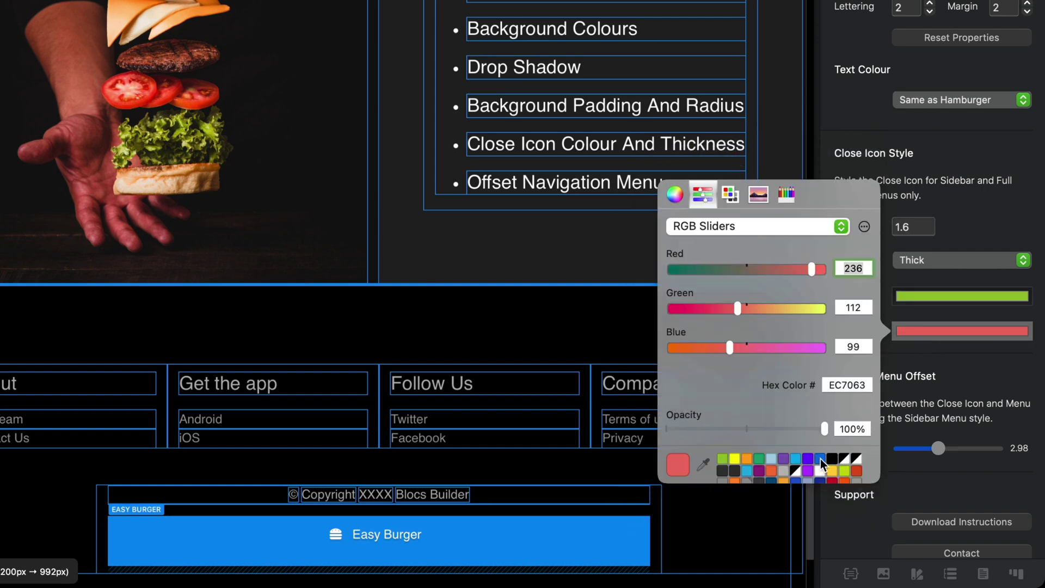
{"action": "left_click", "coordinate": [821, 463]}
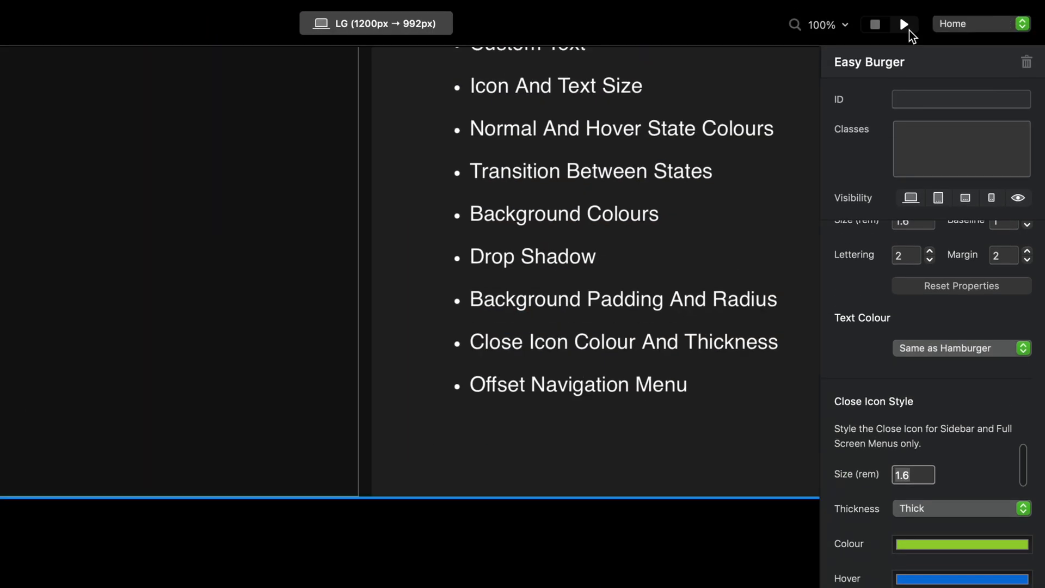
{"action": "left_click", "coordinate": [907, 27]}
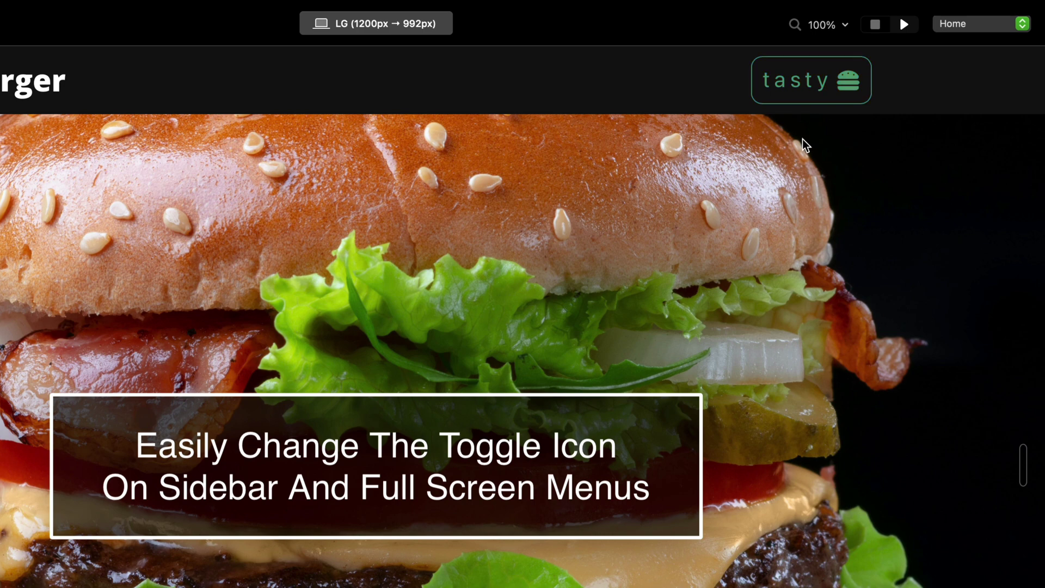
{"action": "left_click", "coordinate": [805, 87]}
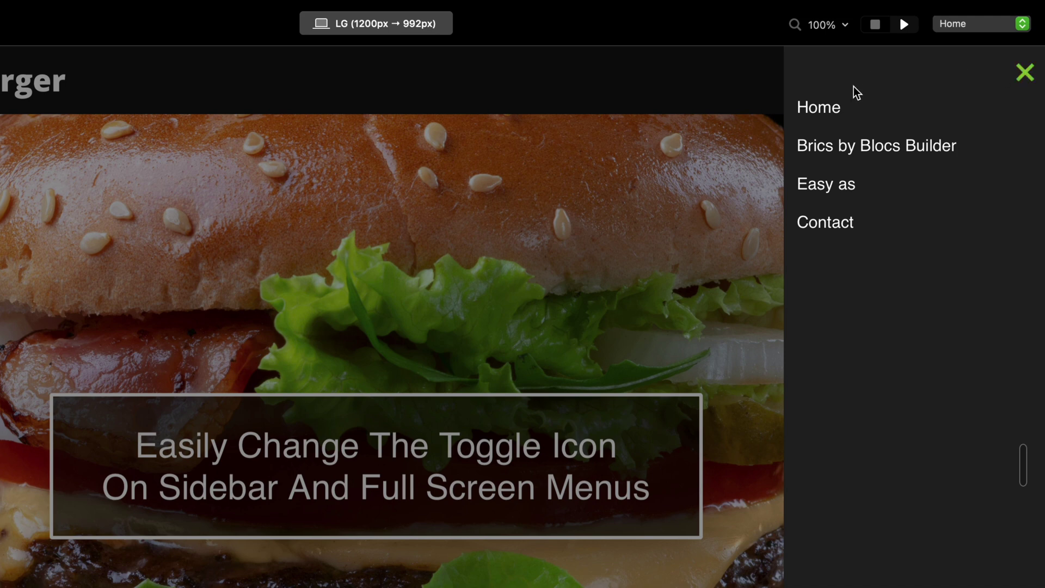
{"action": "left_click", "coordinate": [728, 80]}
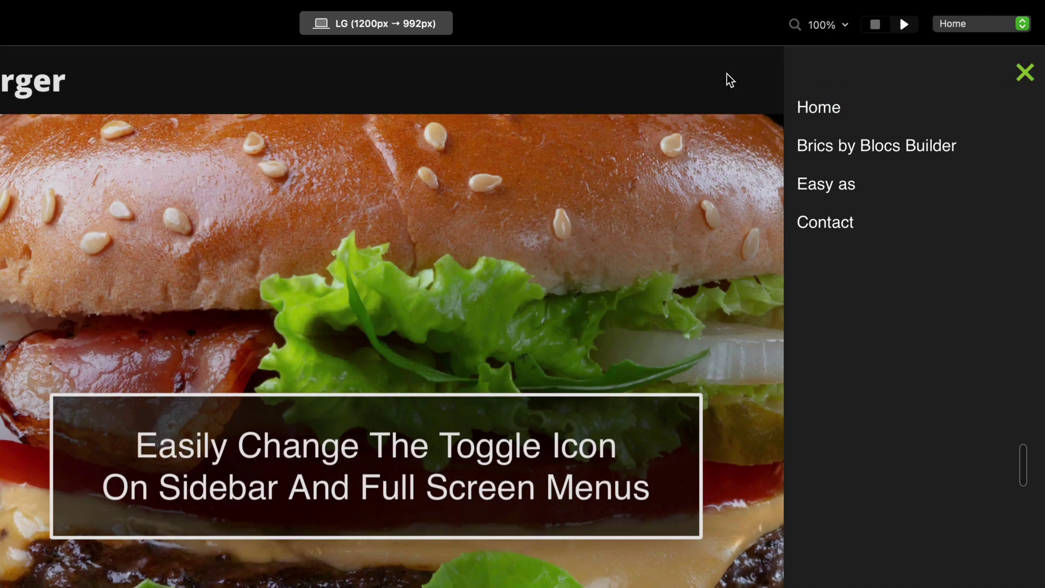